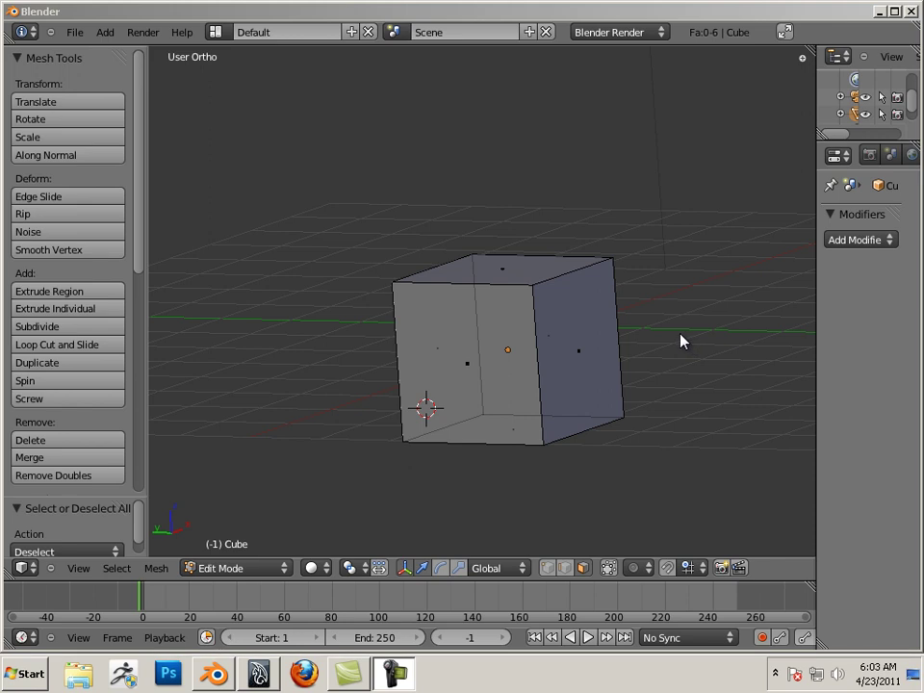
Step: Orbit to a near front-on view of the cube and switch to vertex select mode
left_click(678, 334)
scroll(617, 312, "down", 1)
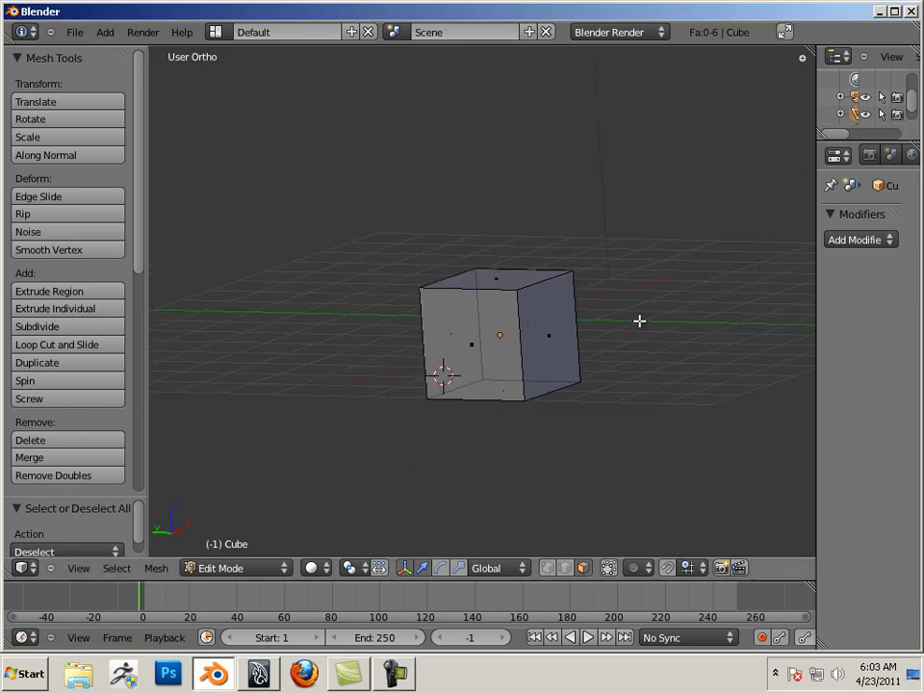
middle_click_drag(617, 312, 640, 365)
scroll(666, 367, "up", 4)
scroll(575, 348, "down", 1)
scroll(575, 348, "down", 4)
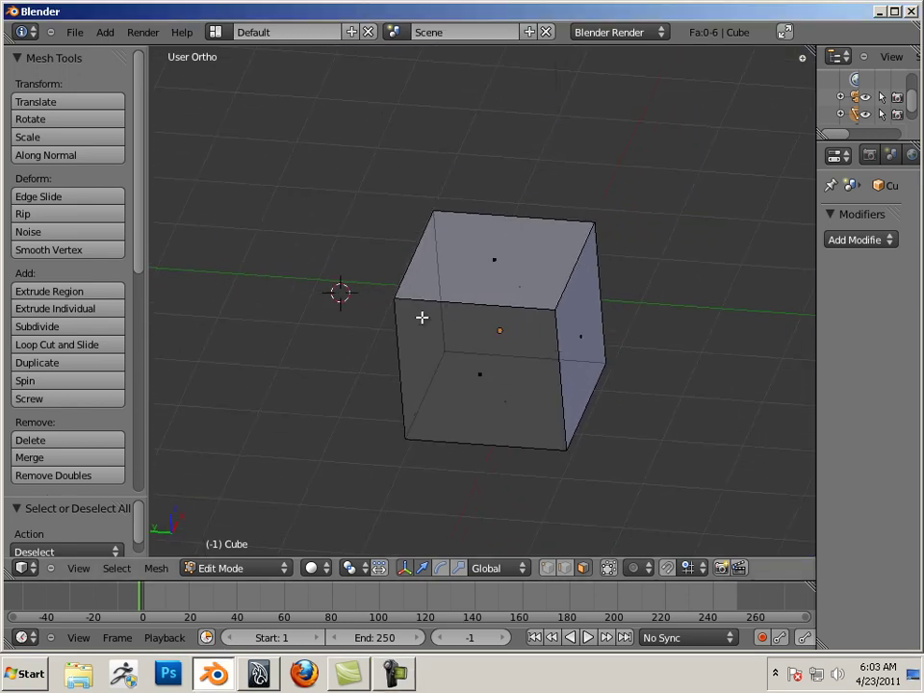
middle_click_drag(419, 314, 407, 276)
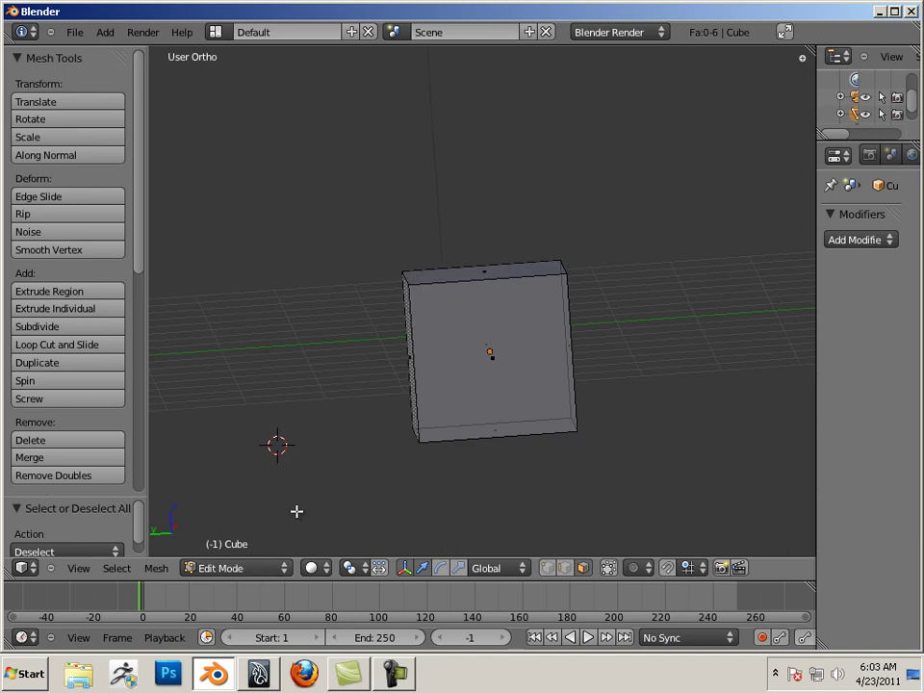
middle_click_drag(358, 506, 390, 509)
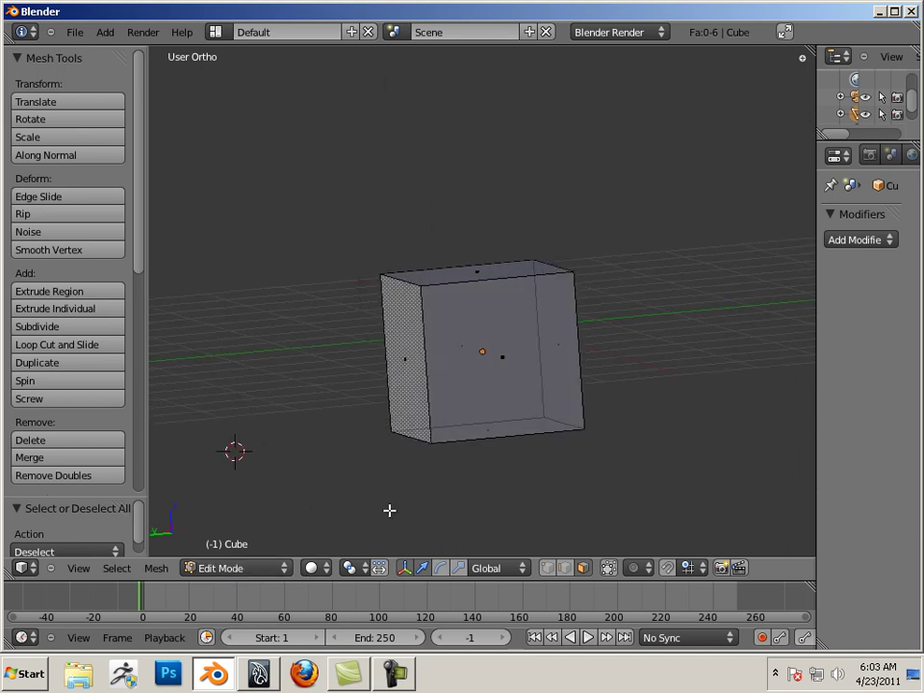
left_click(545, 569)
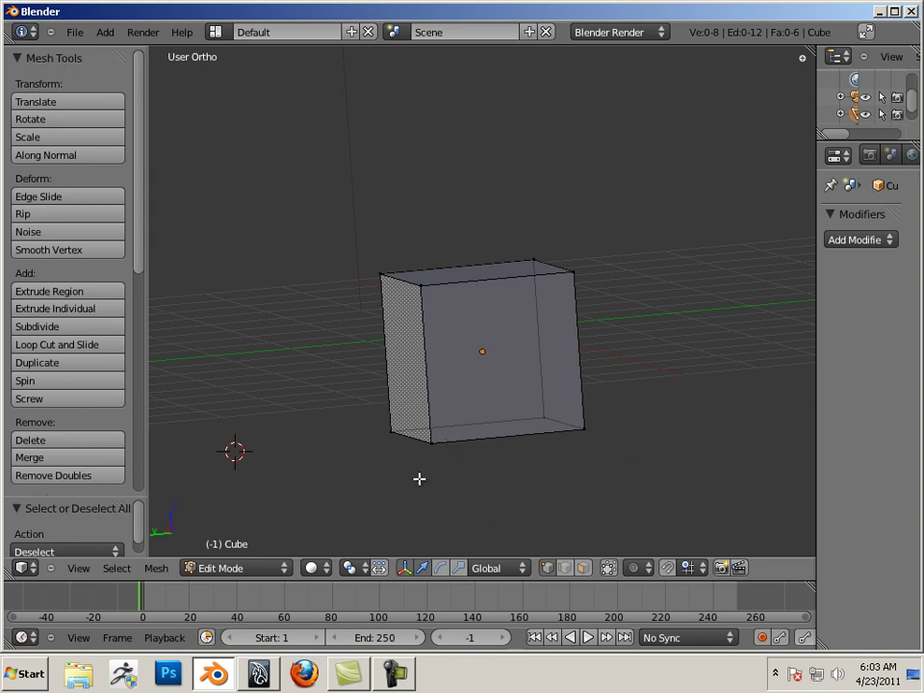
Step: Practise selecting single vertices, the bottom edge and bottom loop, then deselect everything
right_click(429, 444)
right_click(582, 430, "shift")
key("a")
right_click(476, 440, "alt")
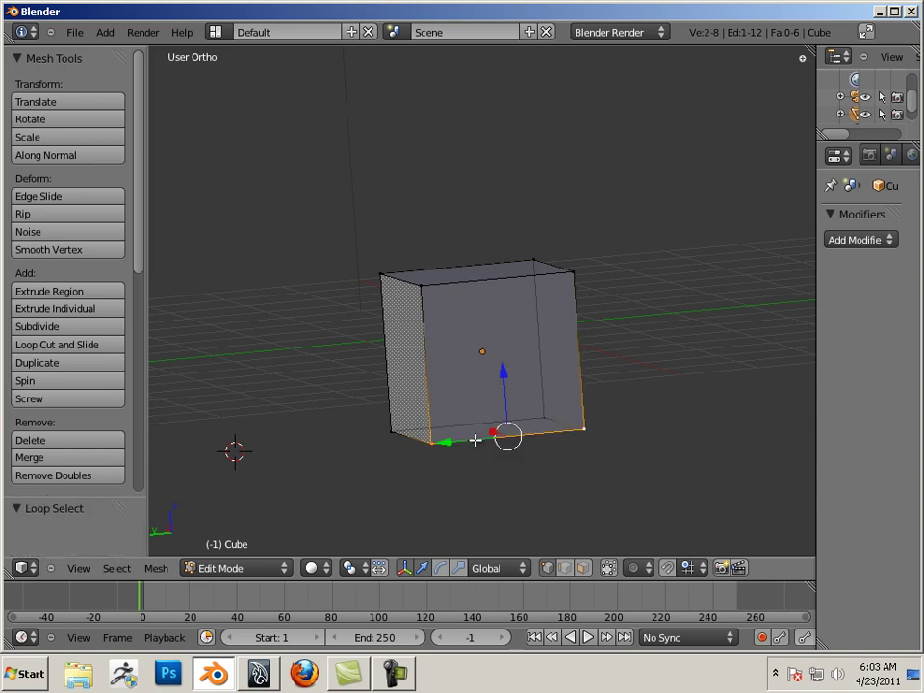
right_click(399, 433, "shift")
right_click(535, 421, "shift")
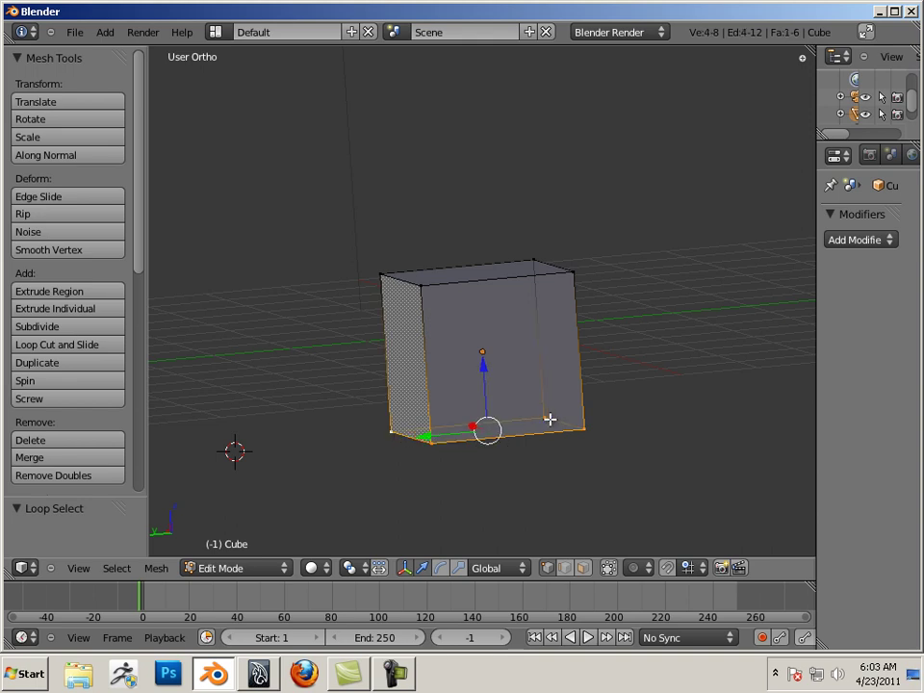
right_click(573, 474)
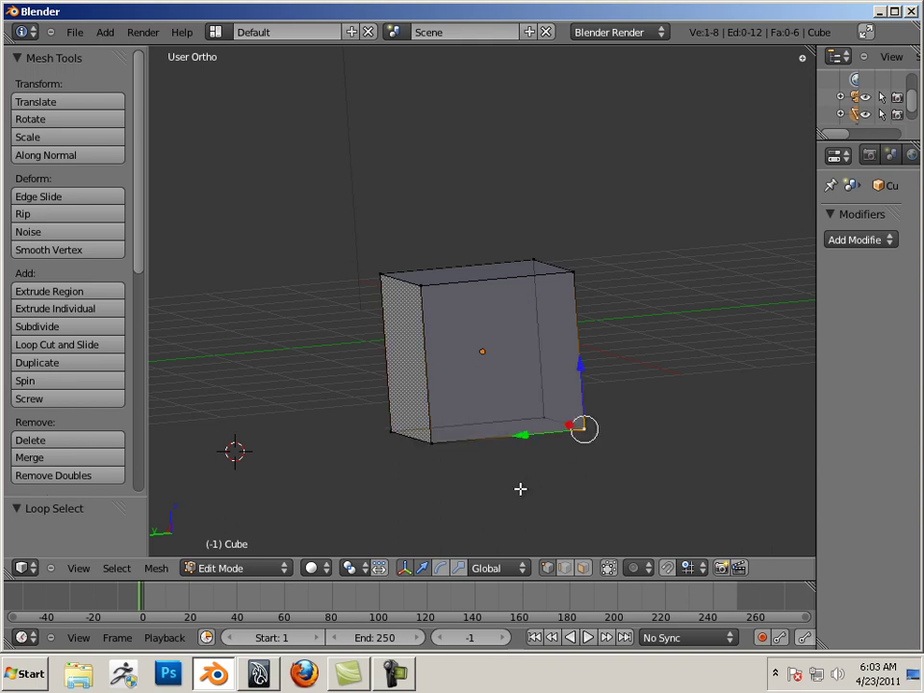
key("a")
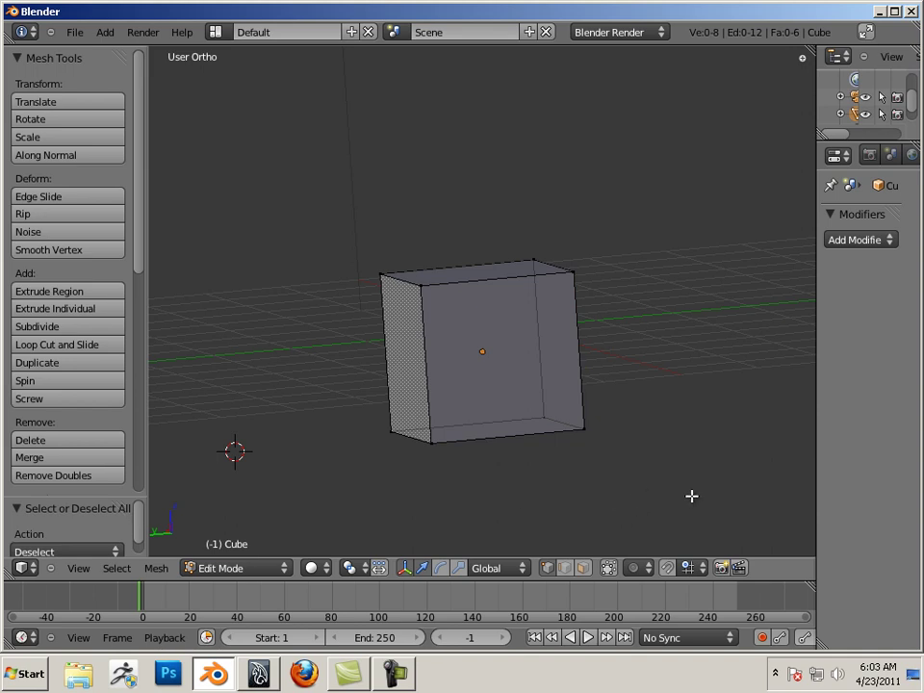
mouse_move(711, 491)
left_mouse_down("ctrl")
mouse_move(397, 512)
mouse_move(307, 458)
mouse_move(470, 378)
mouse_move(769, 431)
left_mouse_up("ctrl")
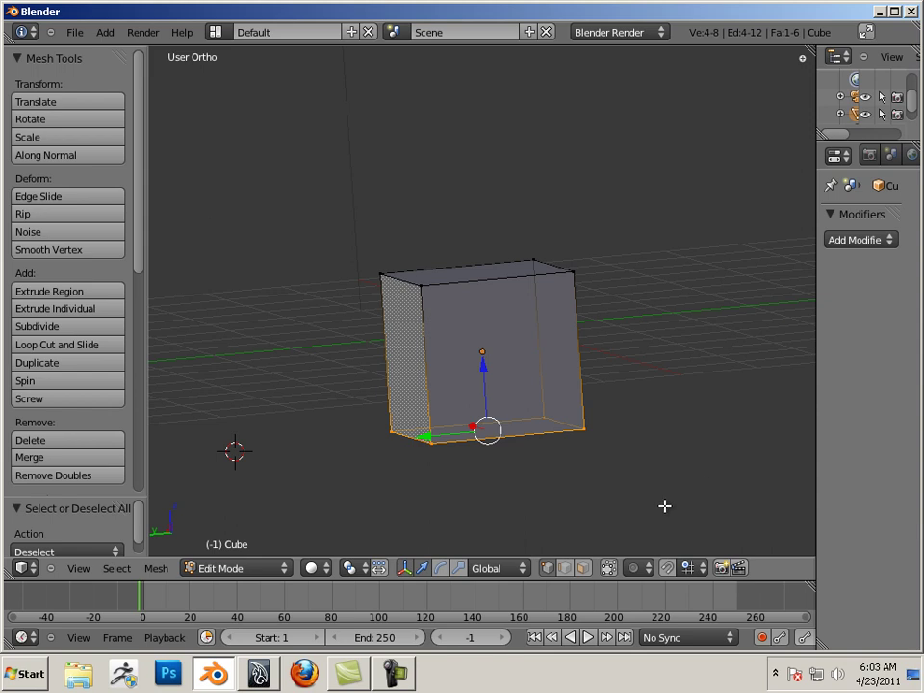
mouse_move(338, 479)
left_mouse_down("ctrl")
mouse_move(347, 415)
mouse_move(443, 414)
mouse_move(437, 490)
mouse_move(407, 492)
left_mouse_up("ctrl")
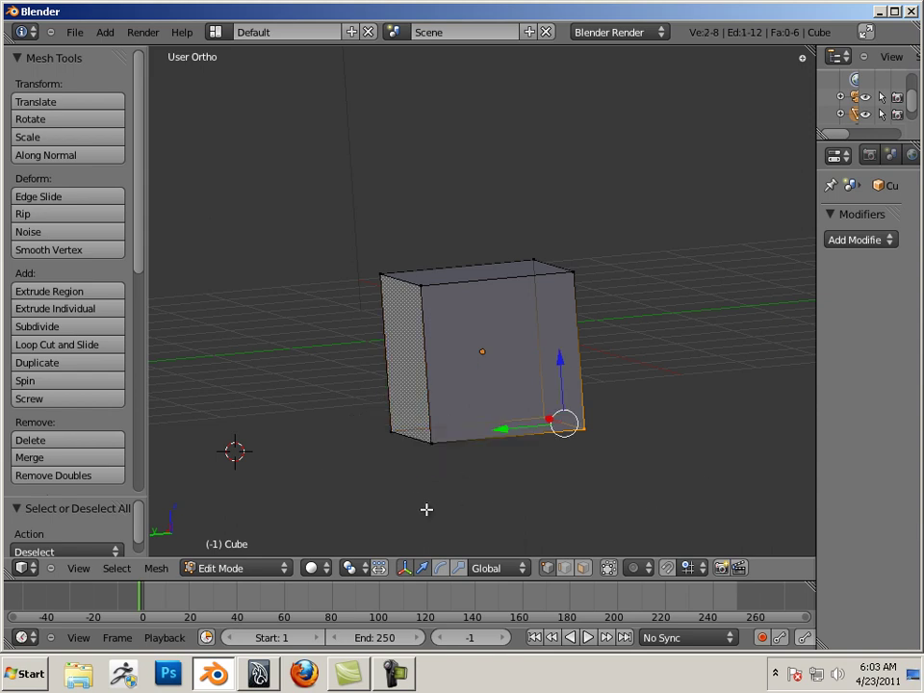
mouse_move(459, 520)
left_mouse_down("ctrl")
mouse_move(326, 451)
mouse_move(364, 380)
mouse_move(460, 470)
left_mouse_up("ctrl")
mouse_move(453, 520)
left_mouse_down("ctrl+shift")
mouse_move(305, 459)
mouse_move(460, 451)
mouse_move(422, 487)
left_mouse_up("ctrl+shift")
mouse_move(495, 512)
left_mouse_down("ctrl+shift")
mouse_move(471, 446)
mouse_move(604, 520)
left_mouse_up("ctrl+shift")
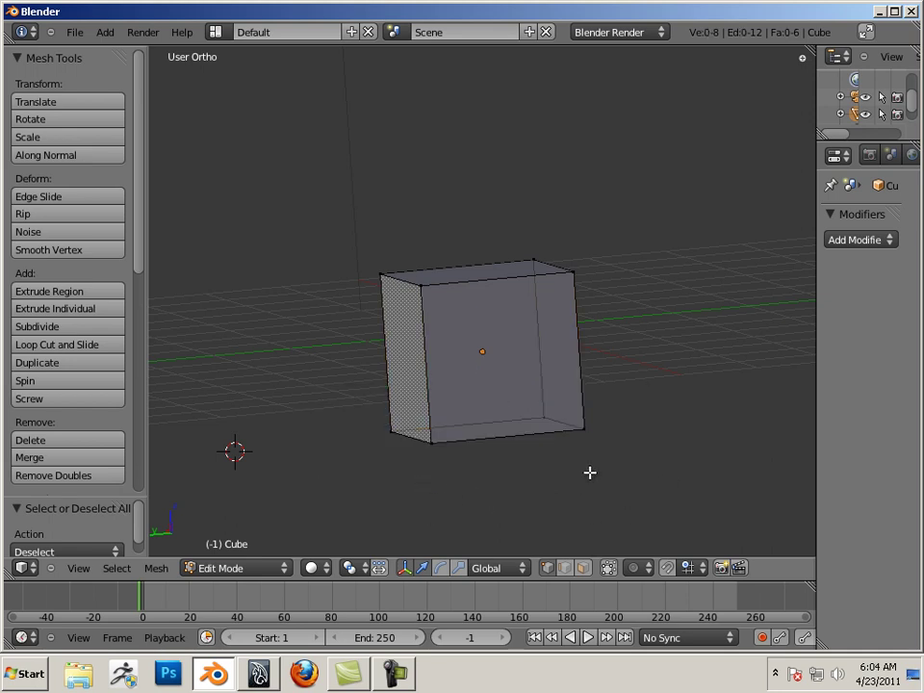
middle_click_drag(576, 453, 518, 414)
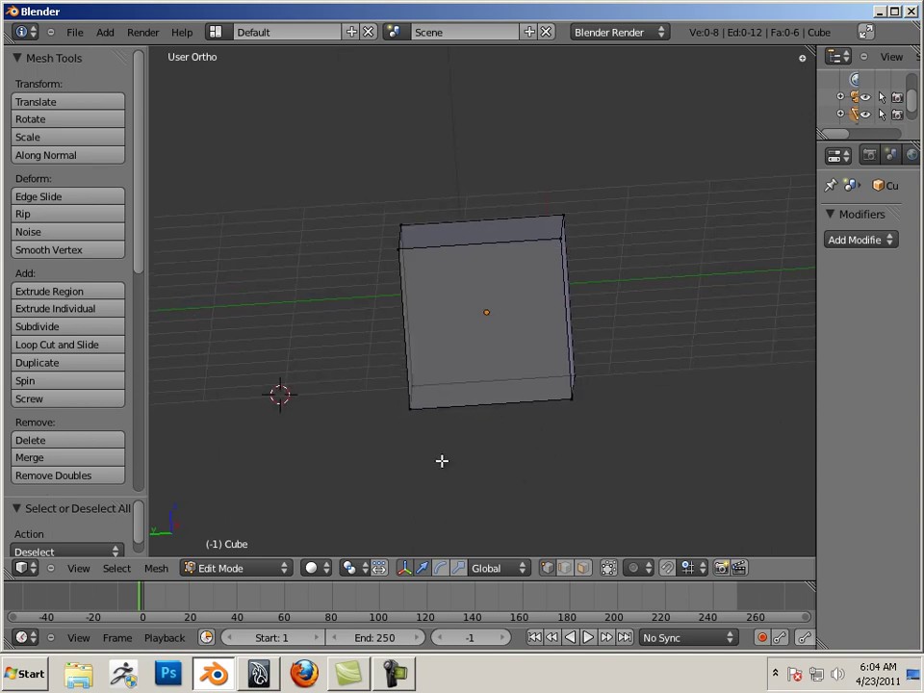
middle_click_drag(442, 461, 465, 515)
Step: Select the top face, extrude it individually in place, and scale it to about 0.69
left_click(582, 568)
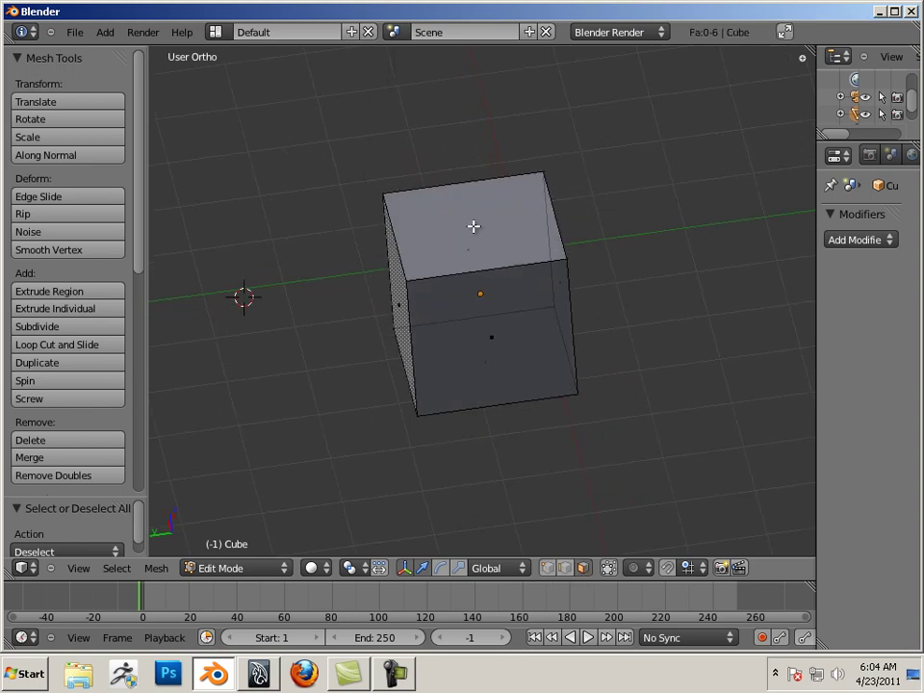
left_click(473, 225)
right_click(473, 227)
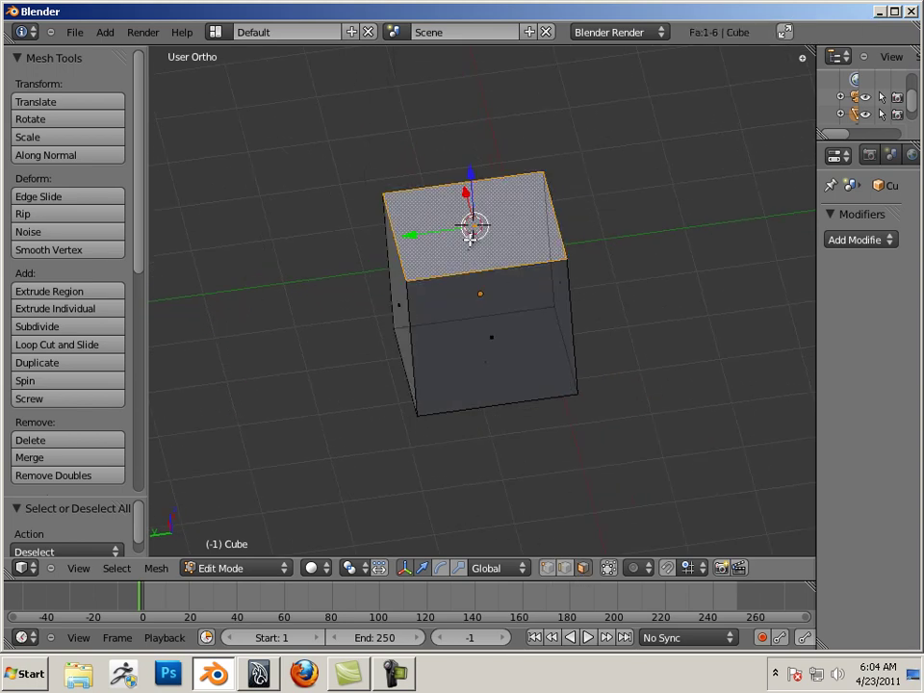
left_click(62, 309)
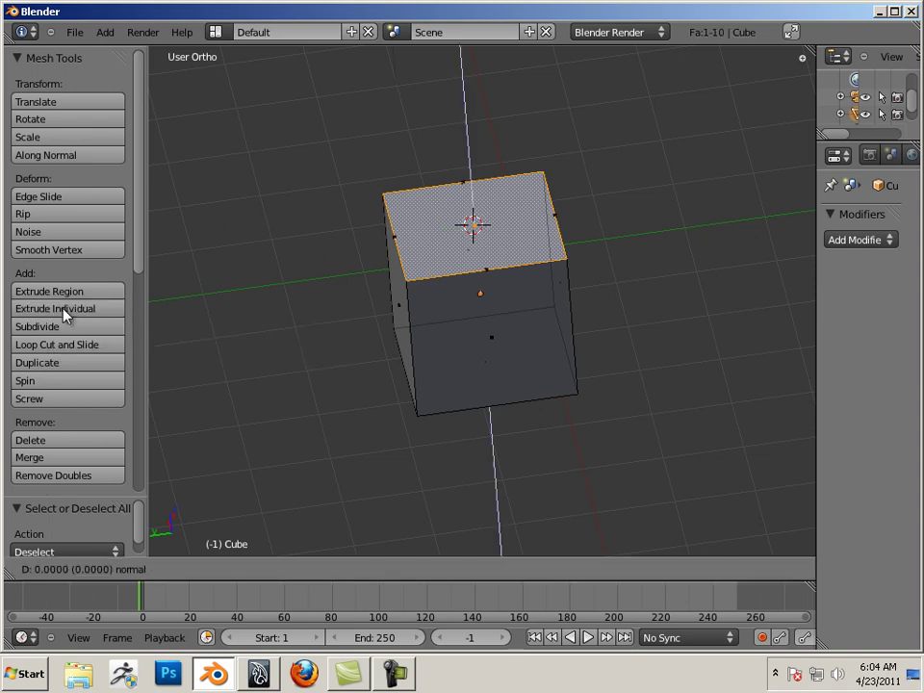
right_click(335, 250)
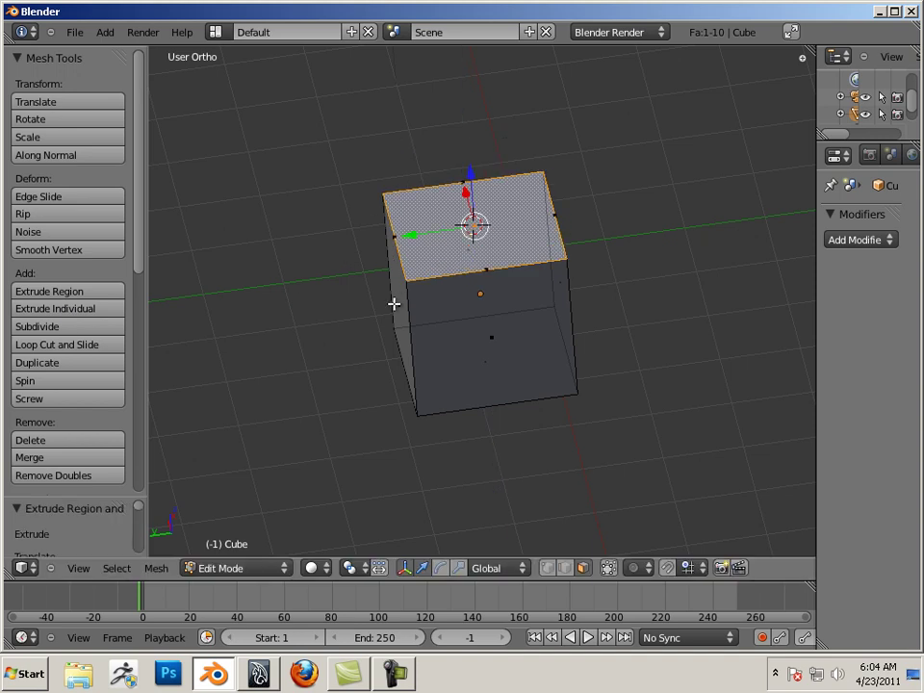
key("ctrl+alt+s")
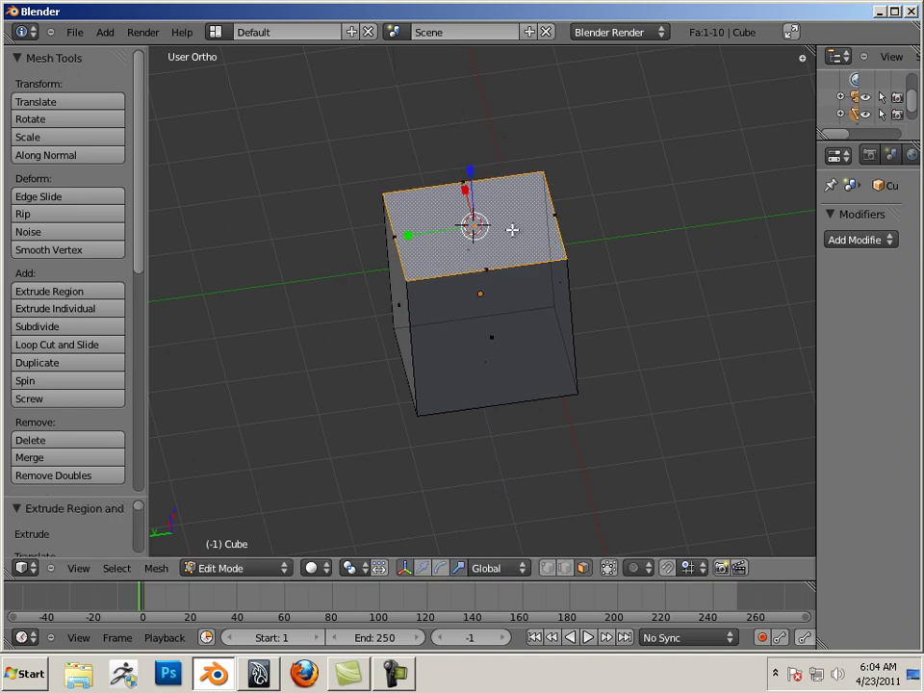
left_click_drag(486, 232, 476, 228)
key("a")
middle_click_drag(575, 420, 548, 362)
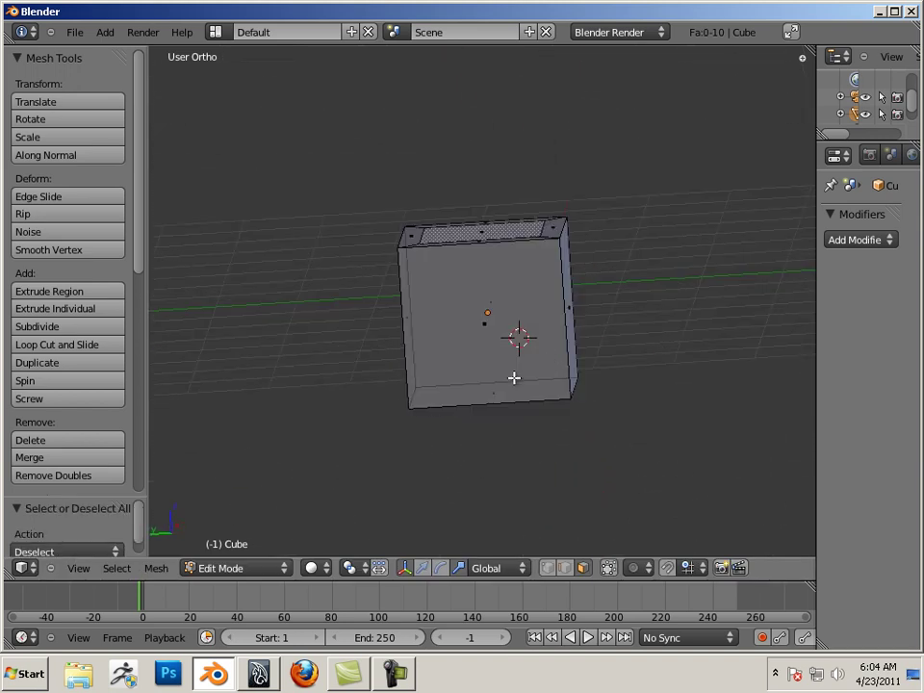
Step: Select the inset top face and delete it with X > Faces, leaving an open top
middle_click_drag(452, 442, 427, 458)
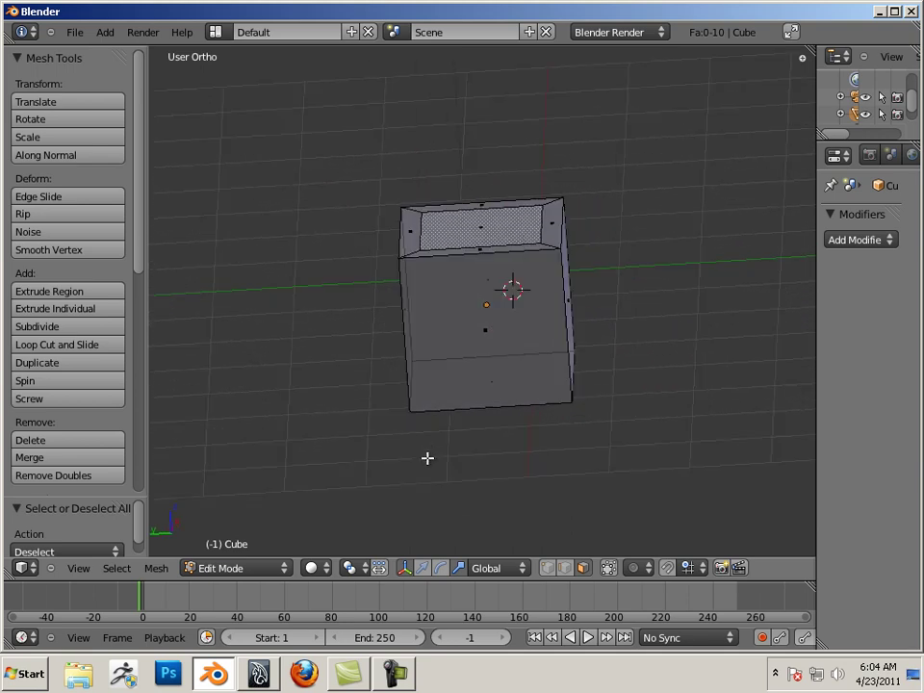
left_click(481, 225)
right_click(481, 226)
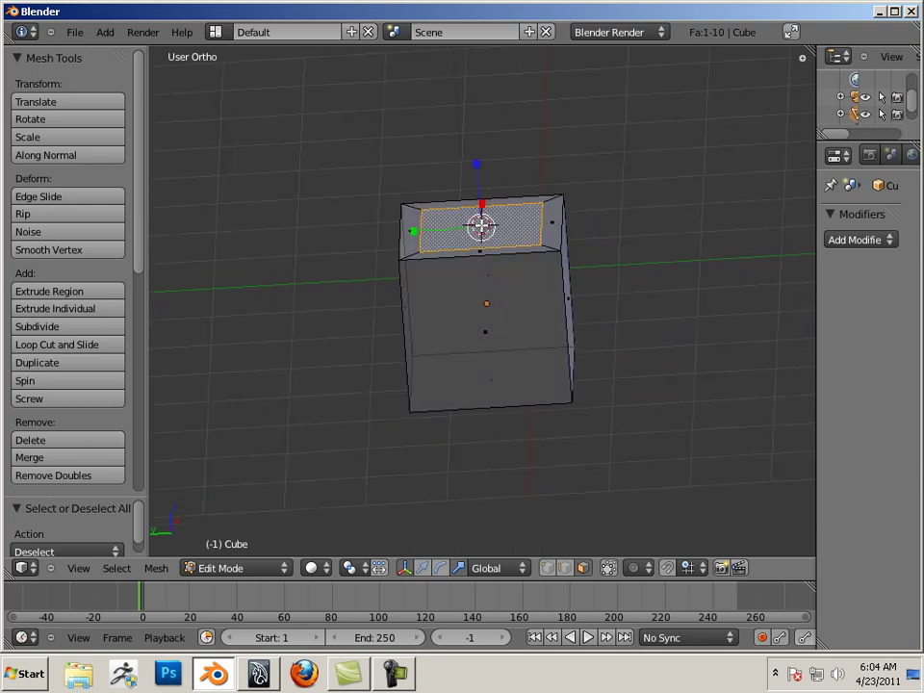
key("x")
left_click(480, 225)
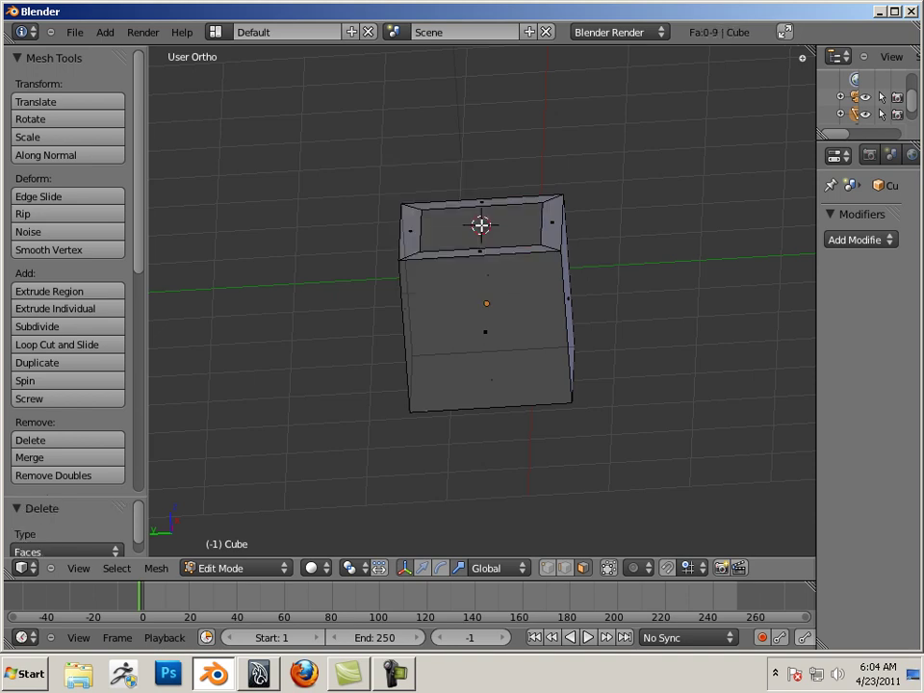
middle_click_drag(456, 451, 639, 468)
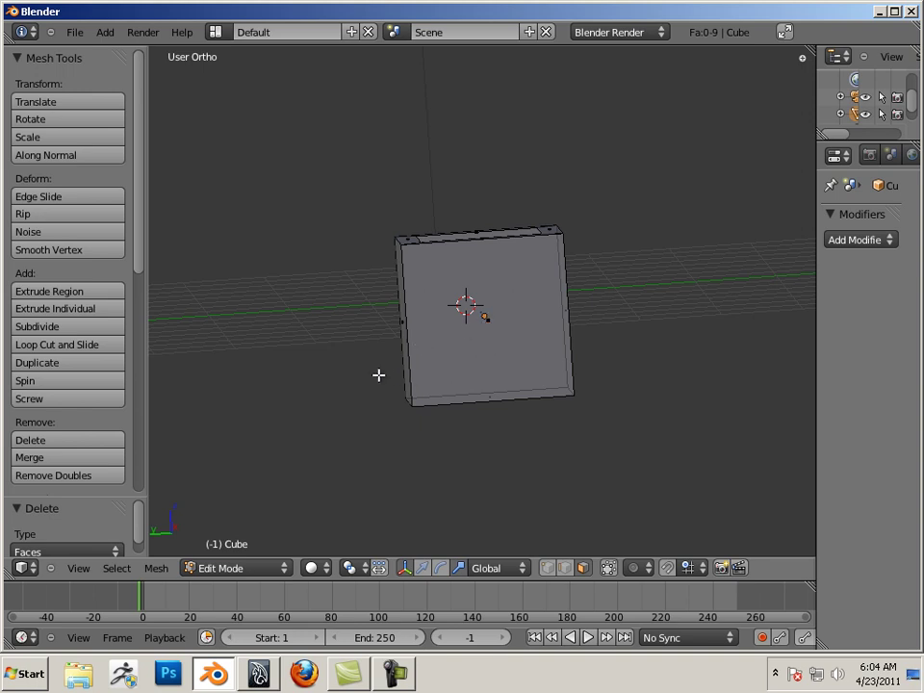
scroll(378, 373, "up", 1)
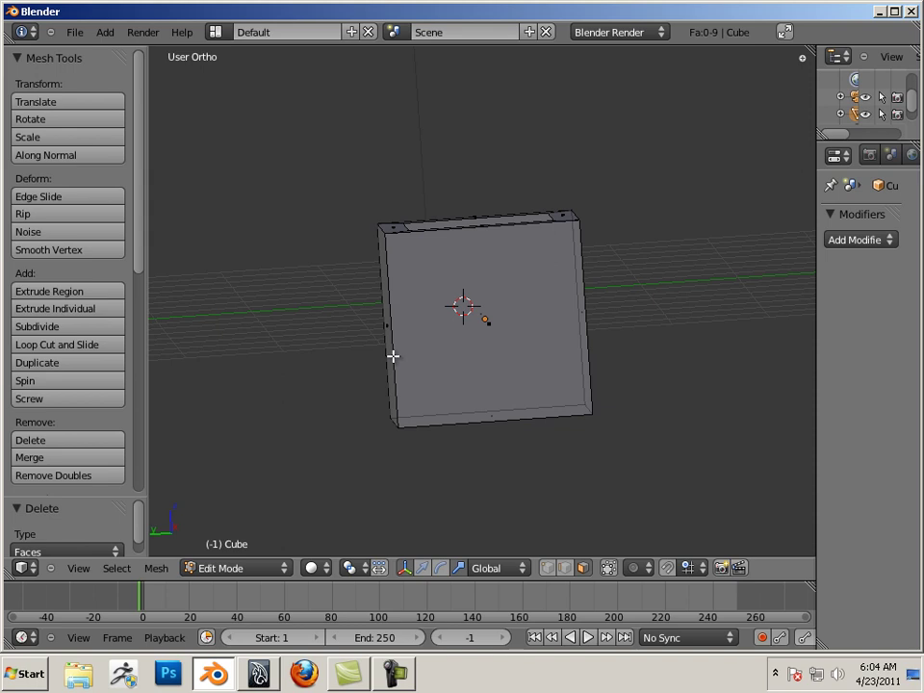
Step: Delete four side faces, then select the remaining bottom strip and delete its face
right_click(394, 357, "alt")
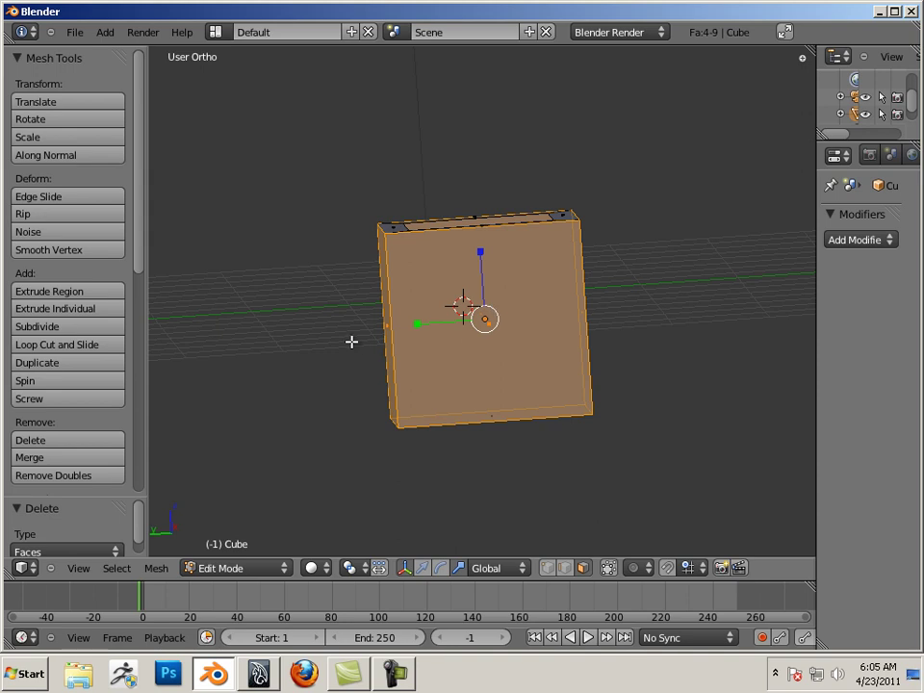
key("x")
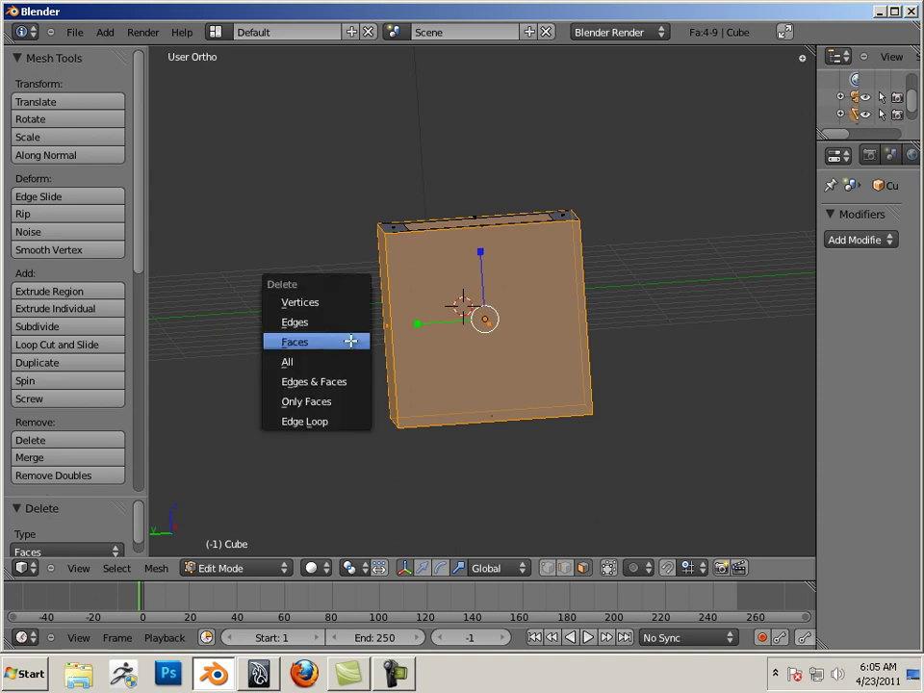
left_click(351, 341)
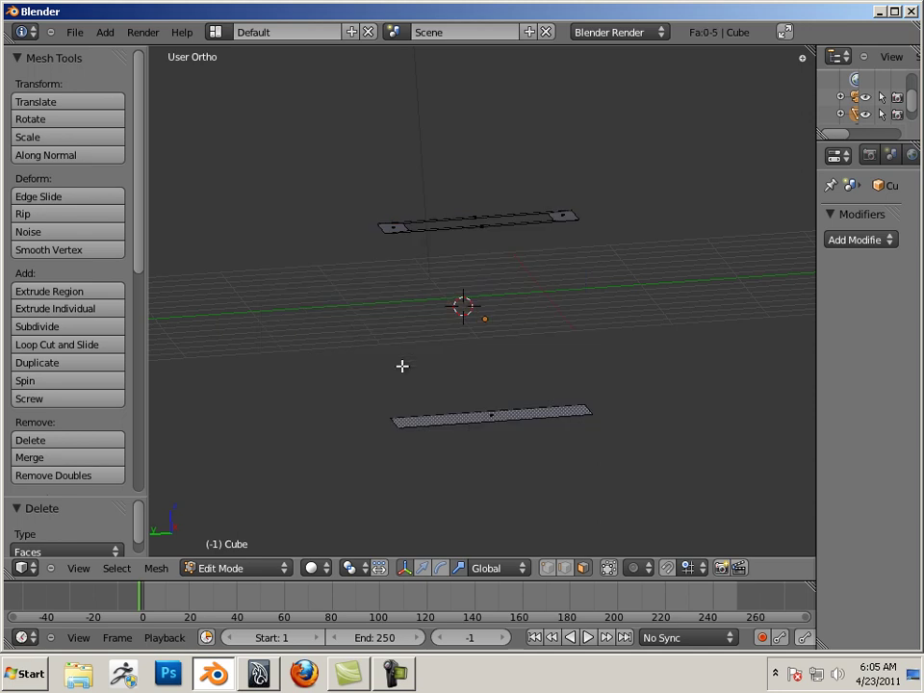
middle_click_drag(421, 372, 404, 394)
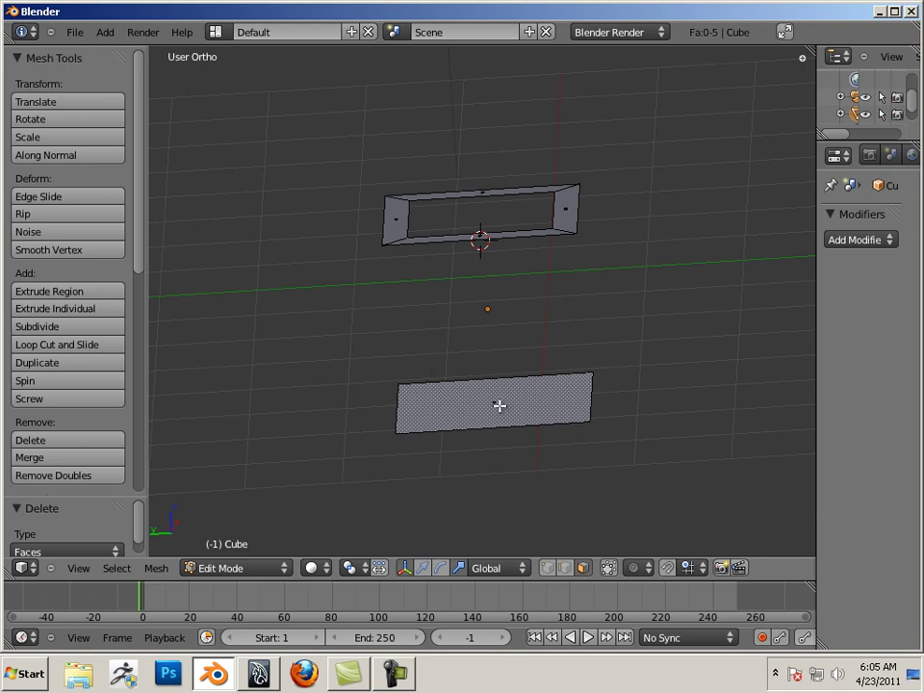
mouse_move(392, 340)
left_mouse_down("ctrl")
mouse_move(384, 490)
mouse_move(485, 341)
left_mouse_up("ctrl")
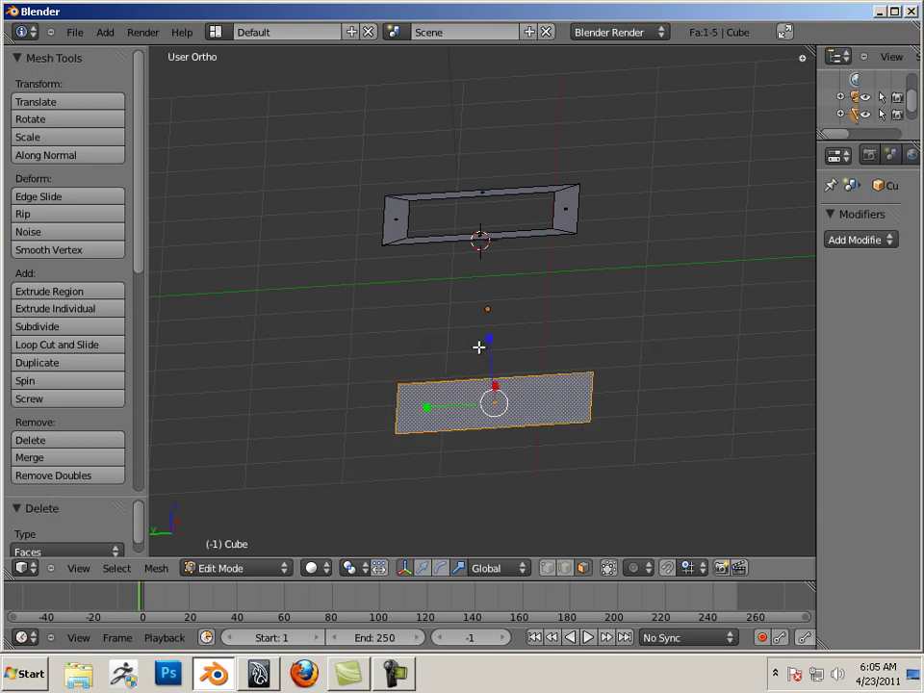
key("x")
left_click(483, 397)
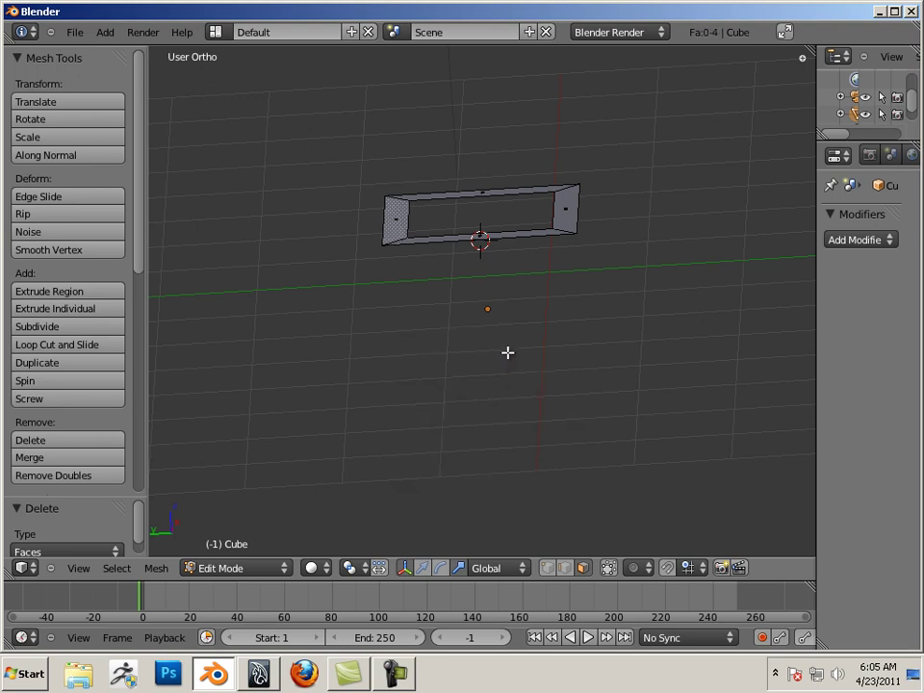
Step: Select all rim faces and extrude them downward into tall thick walls, then deselect all
middle_click_drag(507, 351, 511, 392)
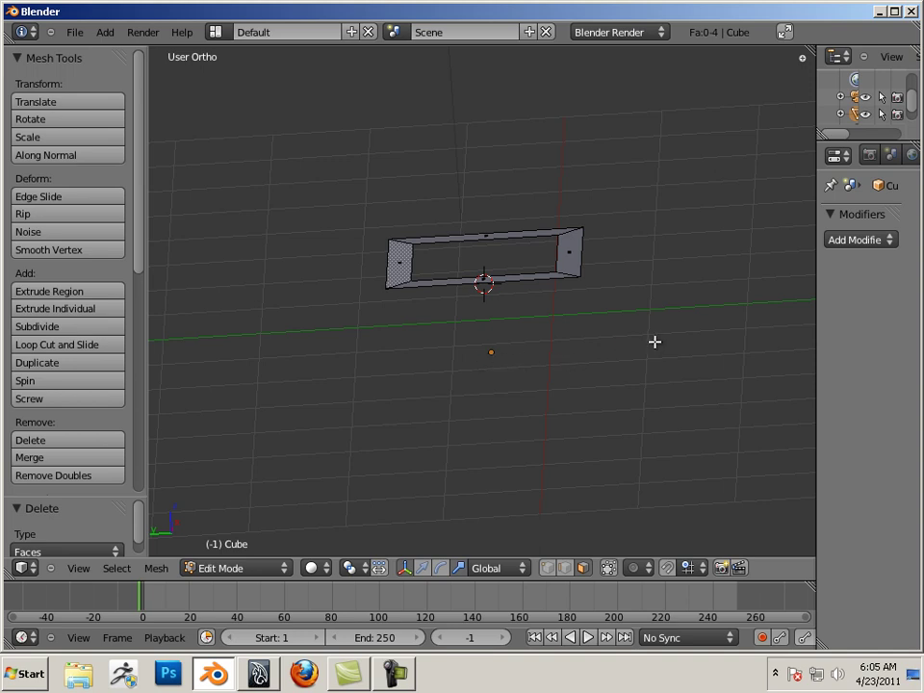
mouse_move(654, 342)
left_mouse_down("ctrl")
mouse_move(636, 132)
mouse_move(664, 327)
left_mouse_up("ctrl")
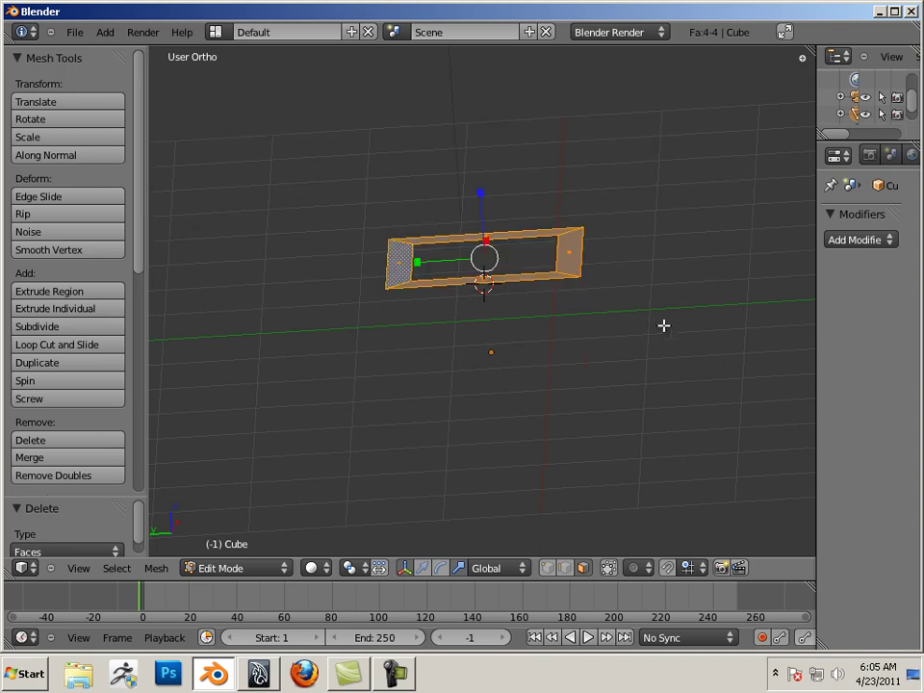
left_click(74, 291)
right_click(83, 328)
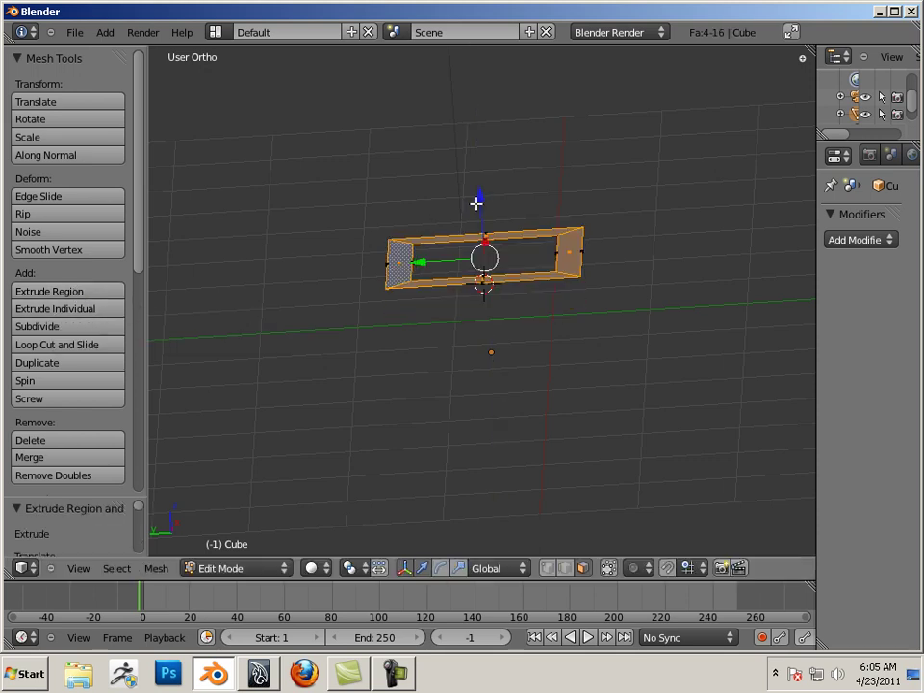
key("e")
right_click(478, 312)
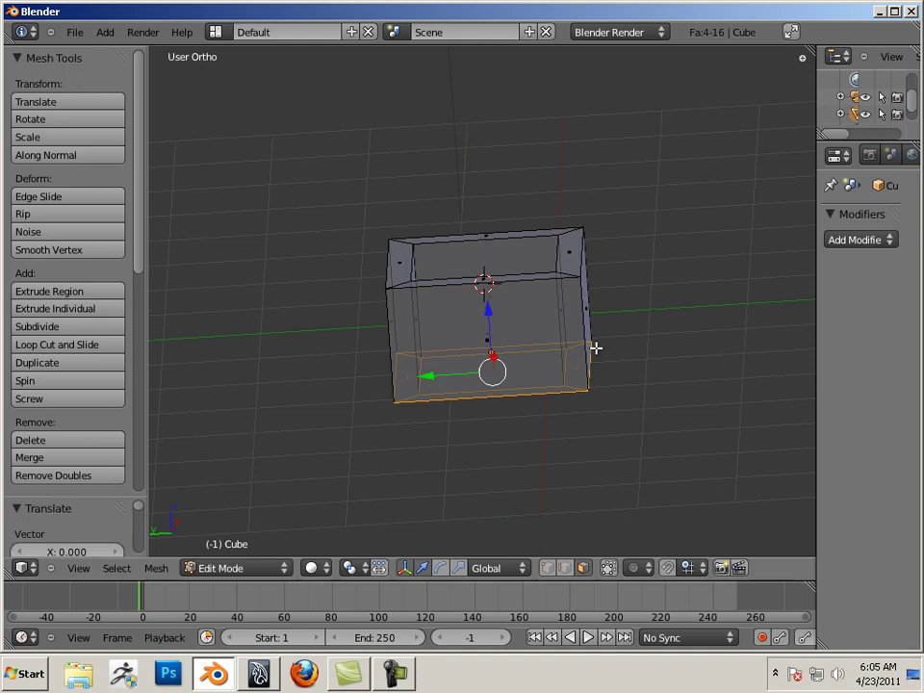
middle_click_drag(677, 367, 511, 327)
key("e")
left_click(485, 443)
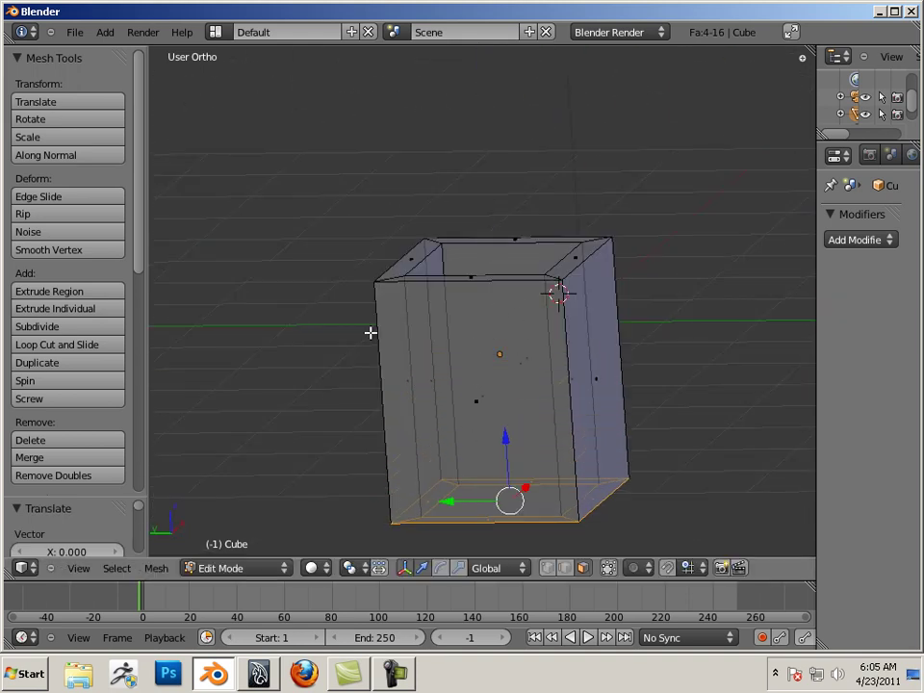
middle_click_drag(356, 320, 478, 305)
key("a")
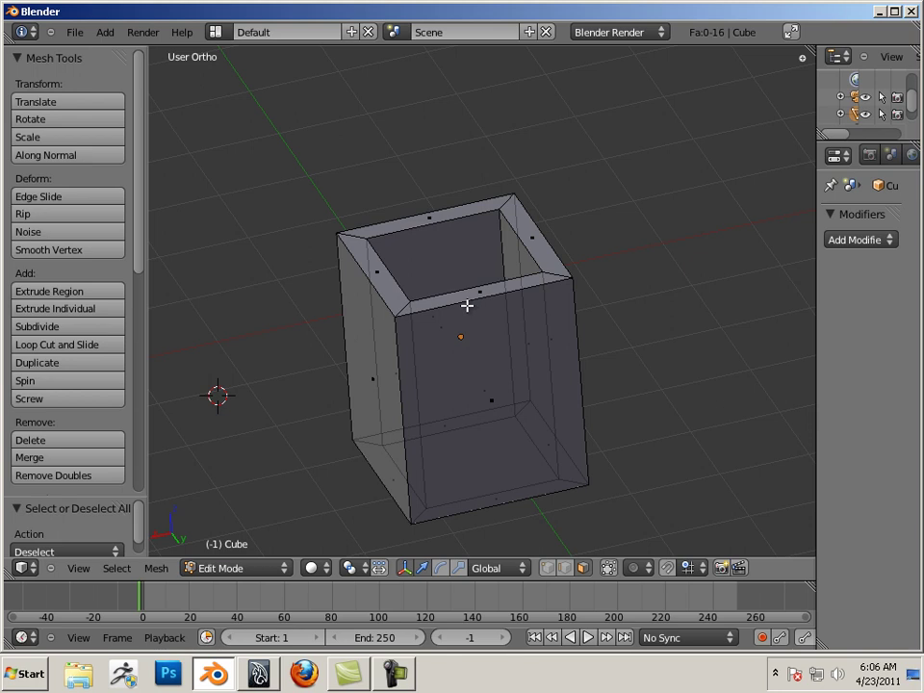
Step: In Object Mode, add a Multiresolution modifier and subdivide once to preview the box
key("Tab")
left_click(853, 239)
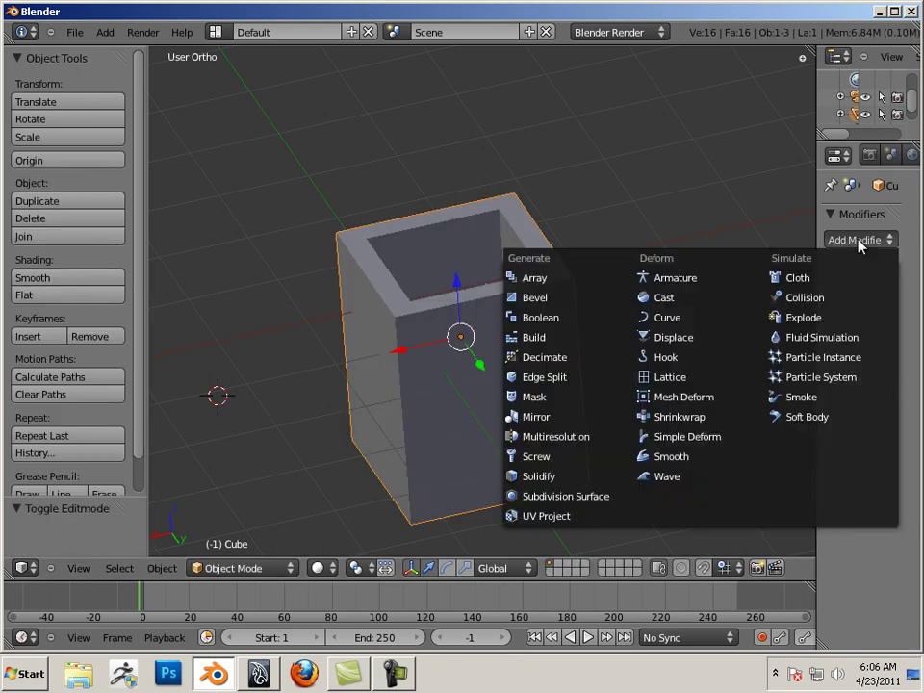
left_click(563, 438)
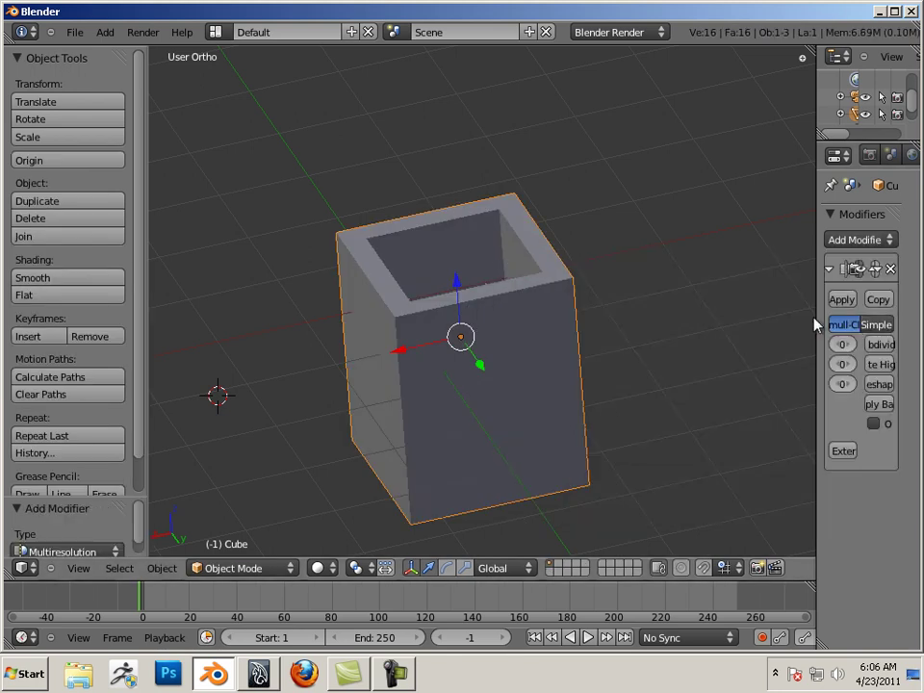
left_click_drag(815, 316, 652, 315)
left_click(790, 344)
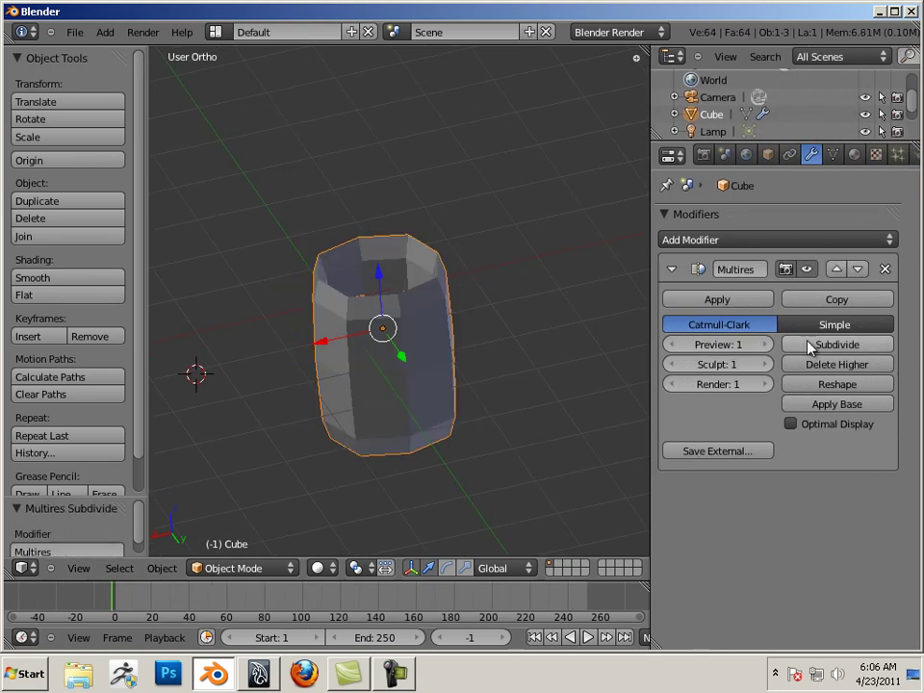
scroll(475, 305, "up", 3)
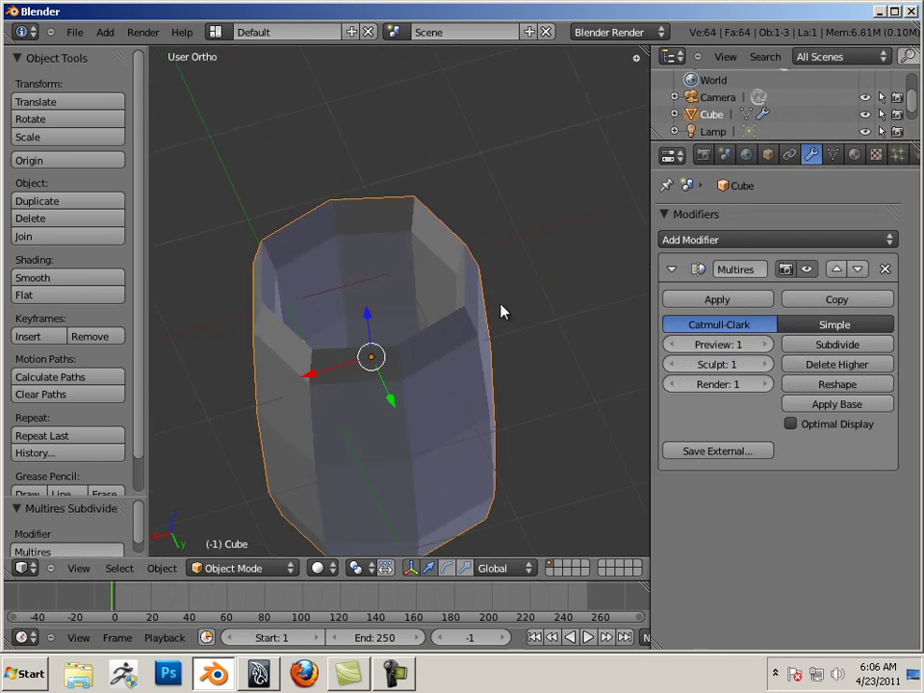
middle_click_drag(510, 303, 354, 279)
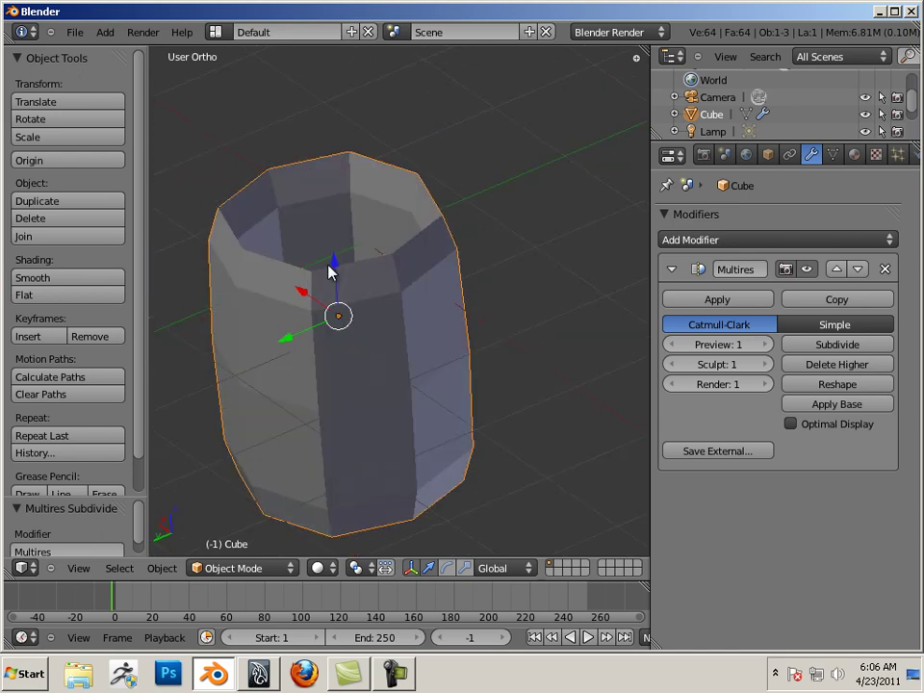
middle_click_drag(325, 279, 289, 242)
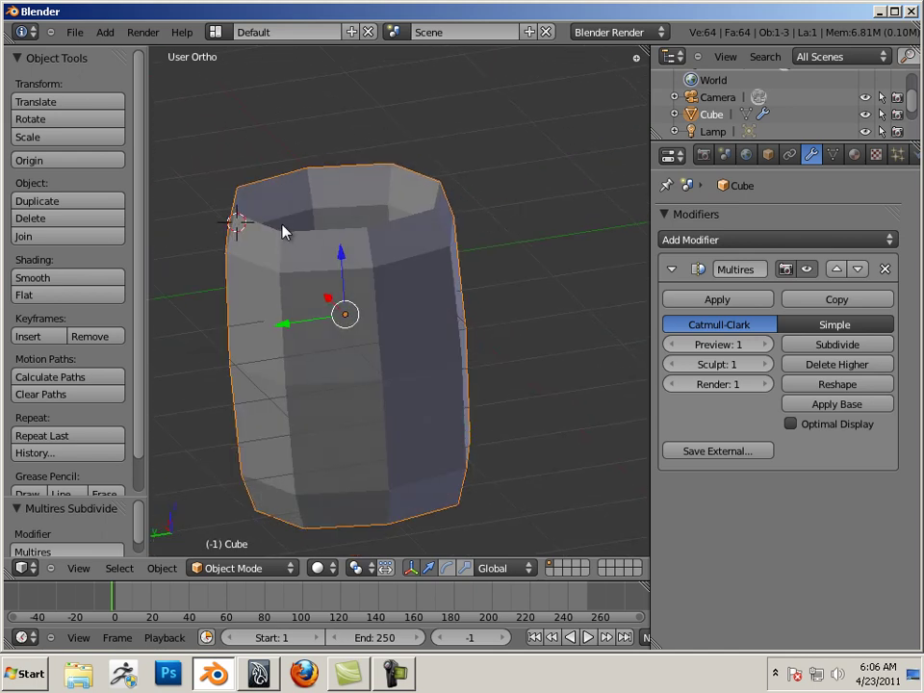
Step: Remove the Multiresolution modifier and recentre the view on the plain box
left_click(885, 269)
scroll(544, 248, "down", 4)
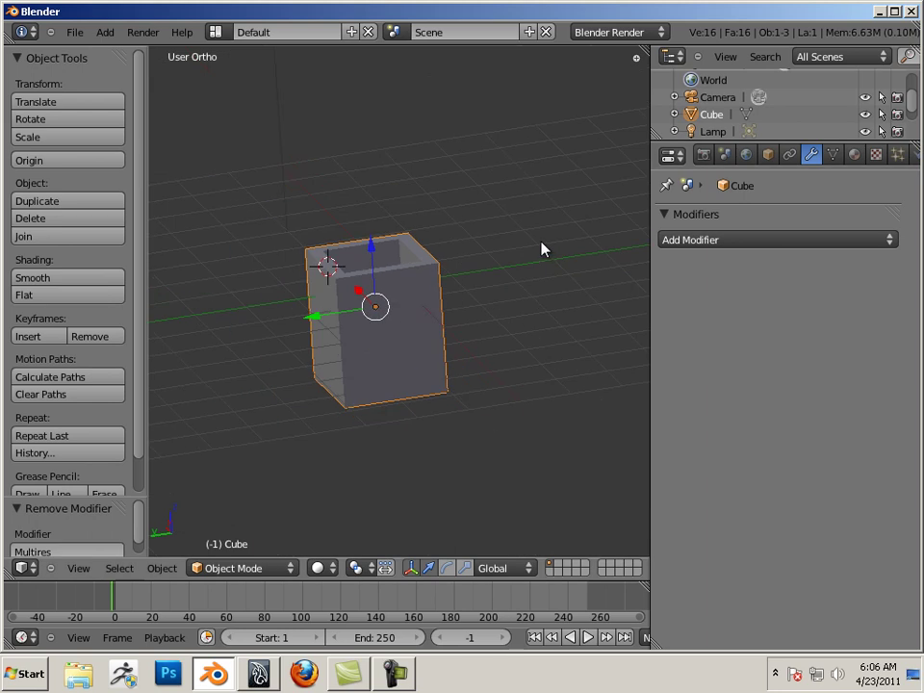
middle_click_drag(543, 247, 580, 248, "shift")
scroll(579, 247, "up", 4)
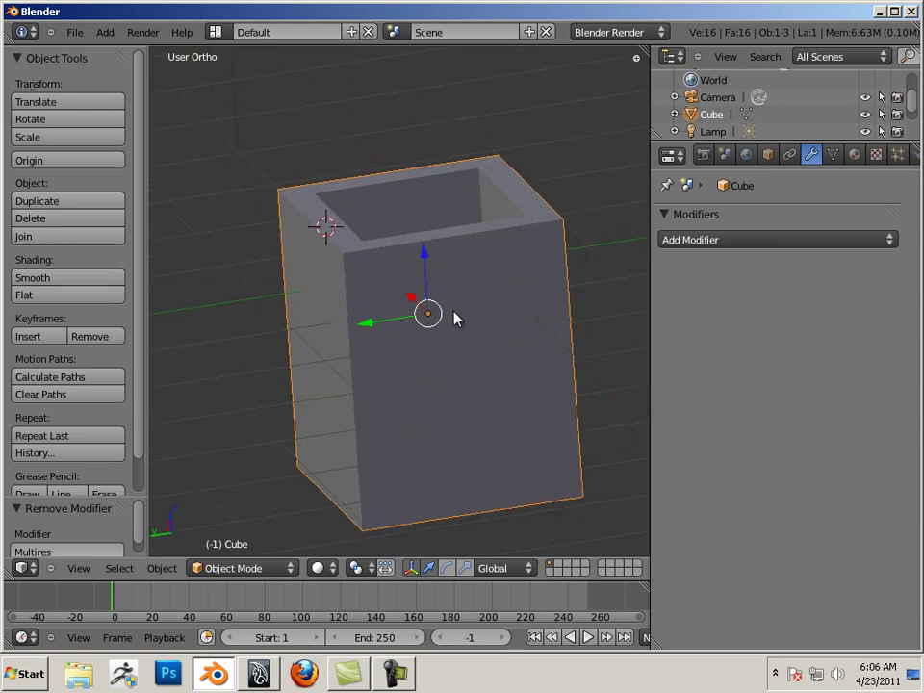
Step: In Edit Mode, add a loop cut on the inner walls slid up near the rim
key("Tab")
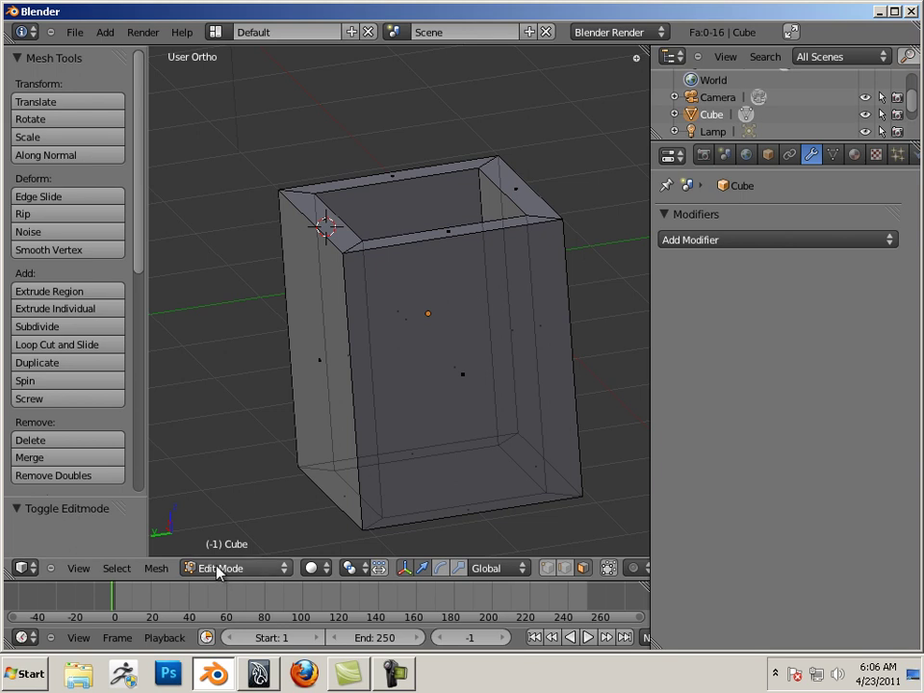
left_click(83, 348)
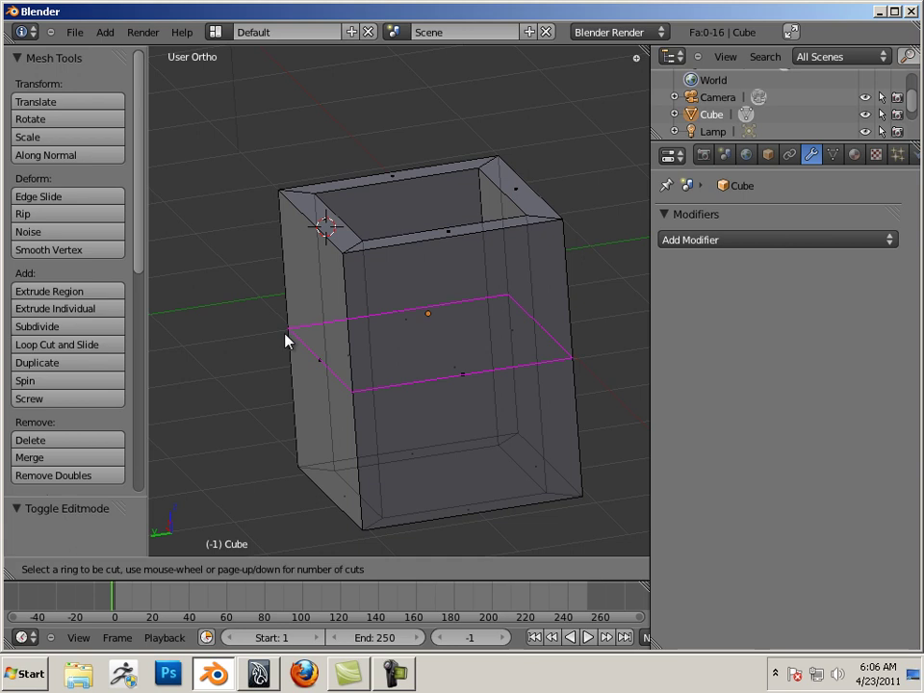
left_click(336, 299)
left_click(337, 292)
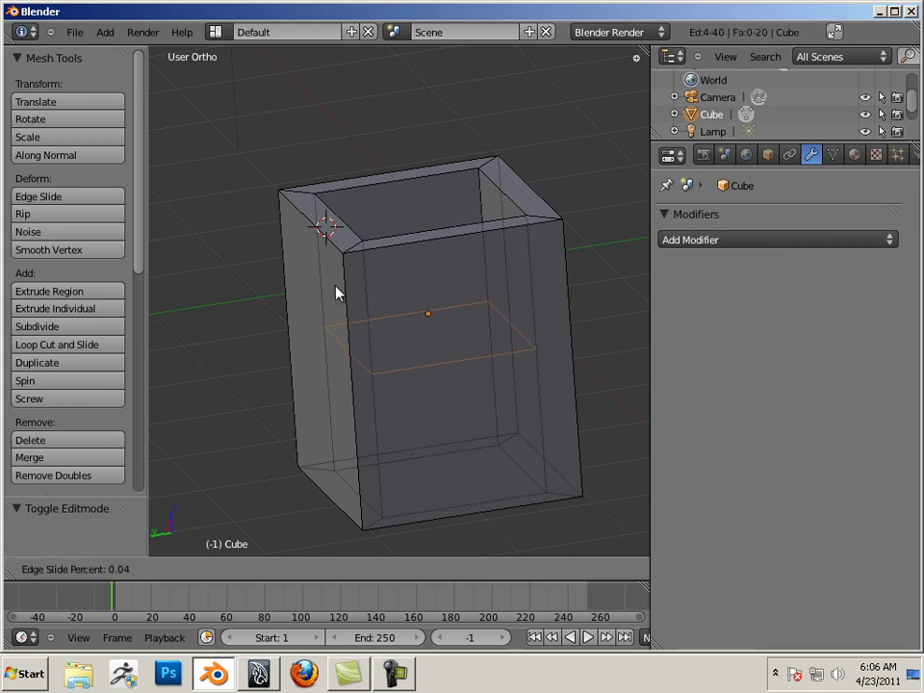
left_click(335, 165)
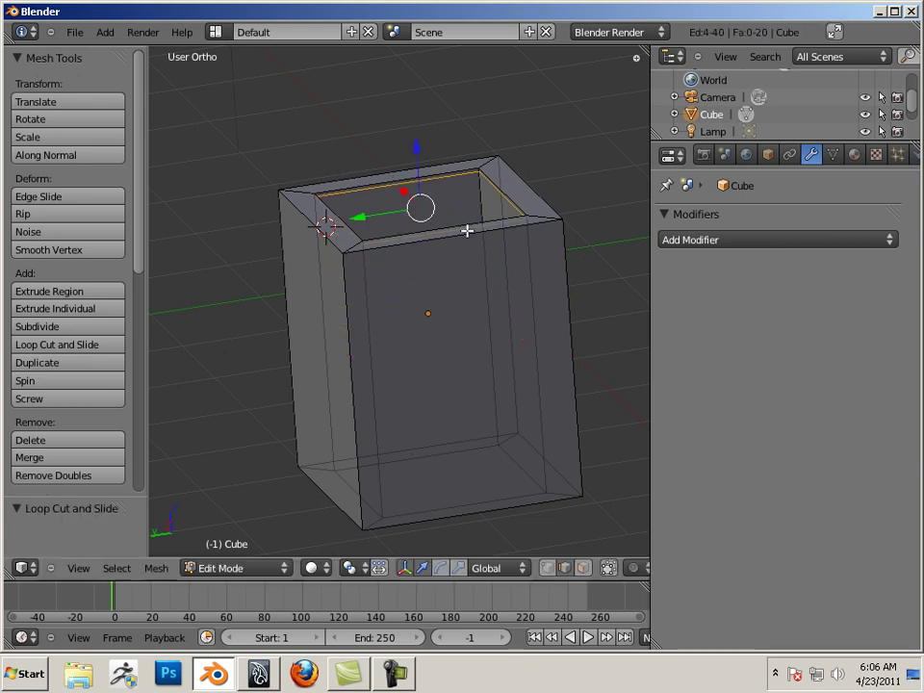
middle_click_drag(471, 229, 385, 258)
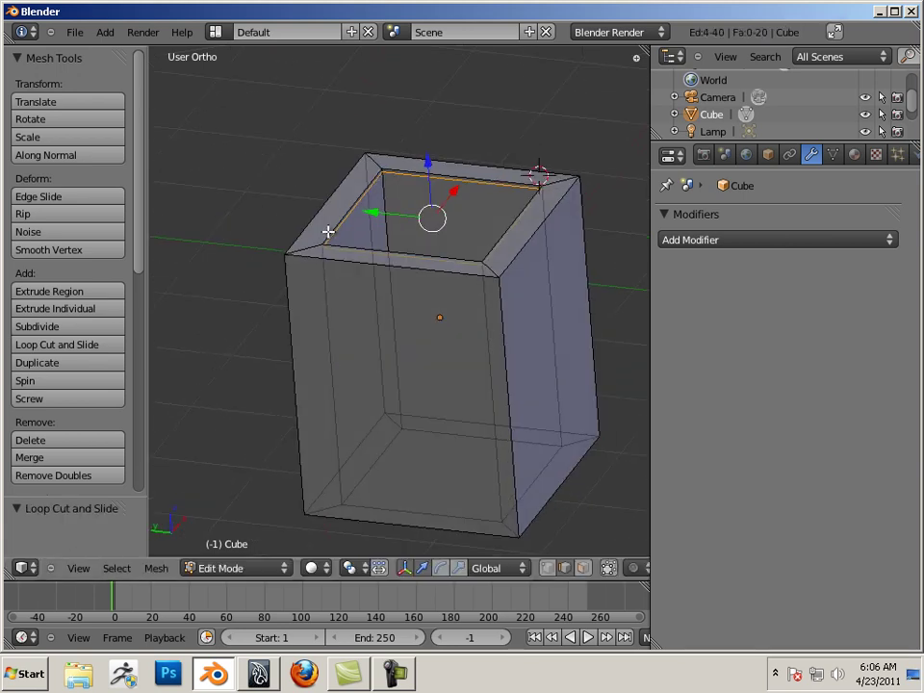
middle_click_drag(268, 302, 332, 291)
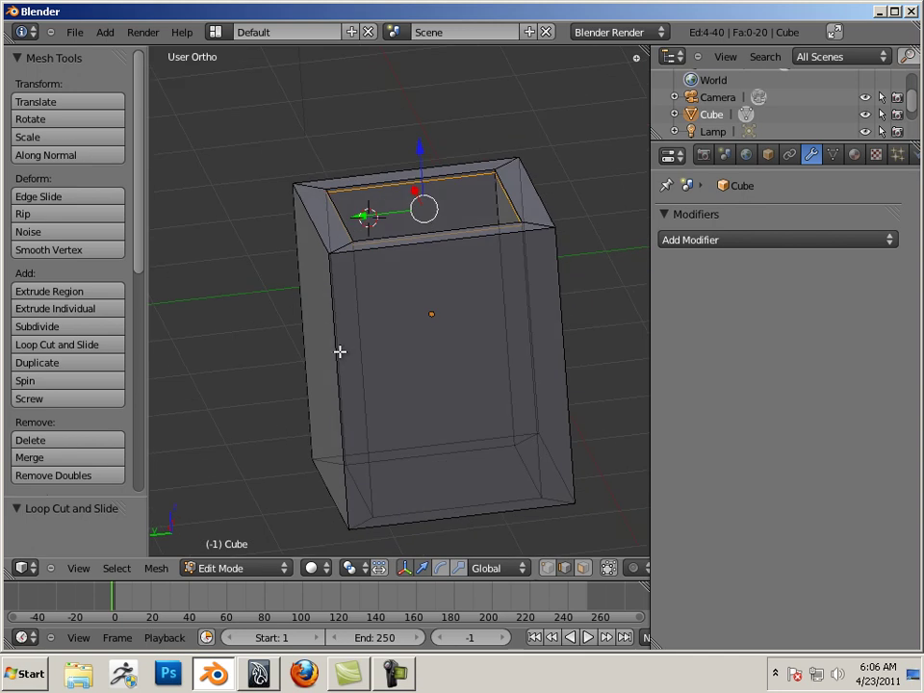
Step: Add a second loop cut on the outer walls just below the rim
left_click(77, 345)
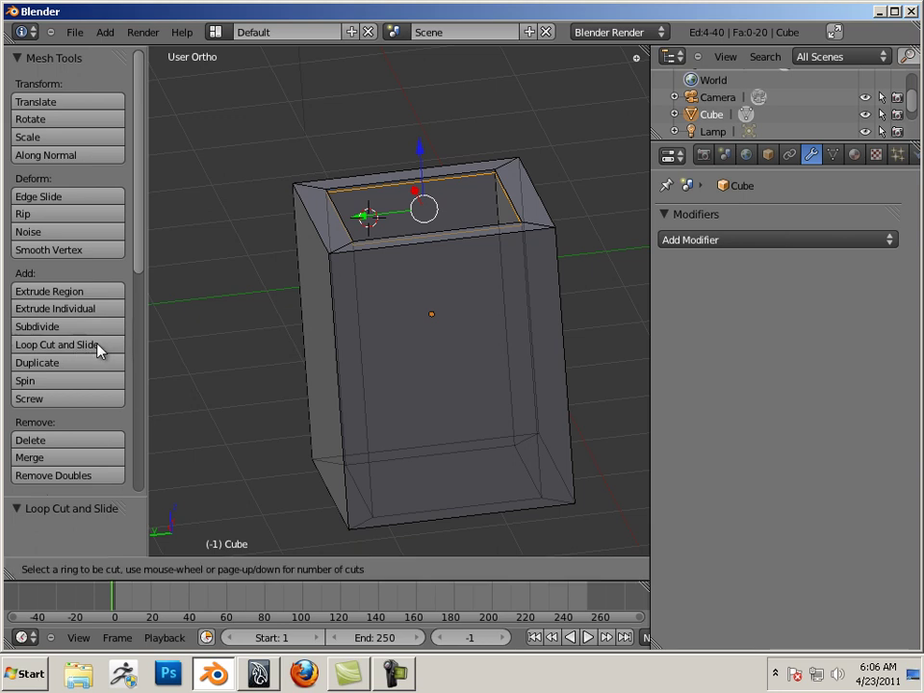
left_click(323, 359)
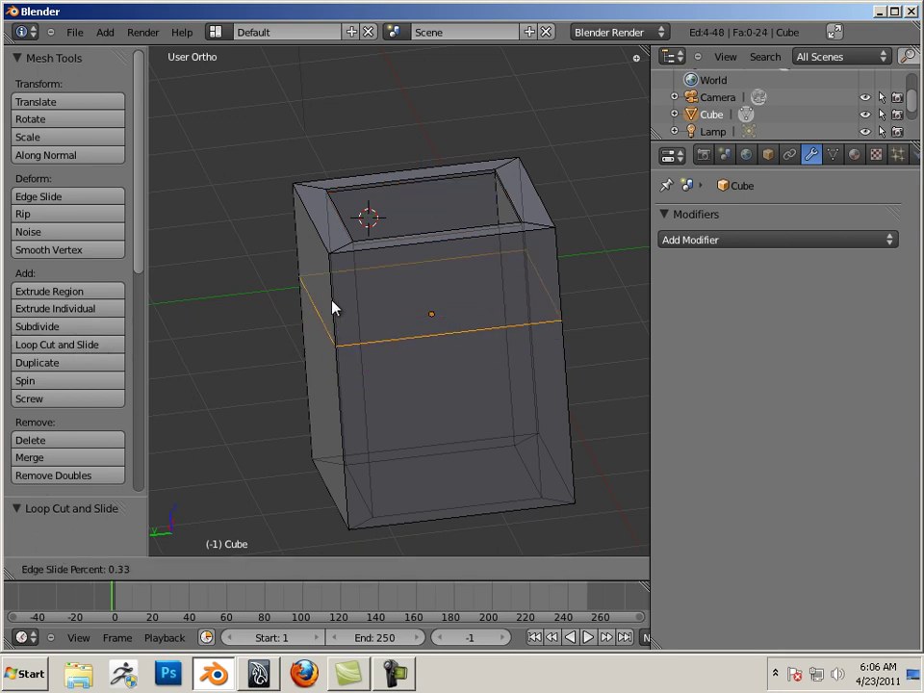
left_click(337, 219)
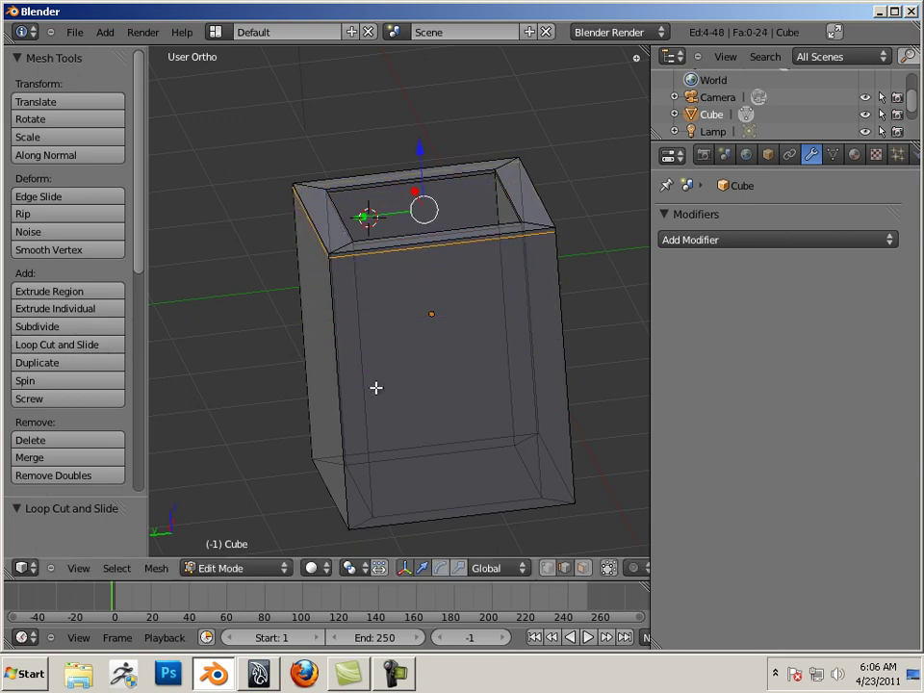
Step: Add two Ctrl+R loop cuts slid near the bottom, around the inner floor and outer base
middle_click_drag(402, 381, 349, 284)
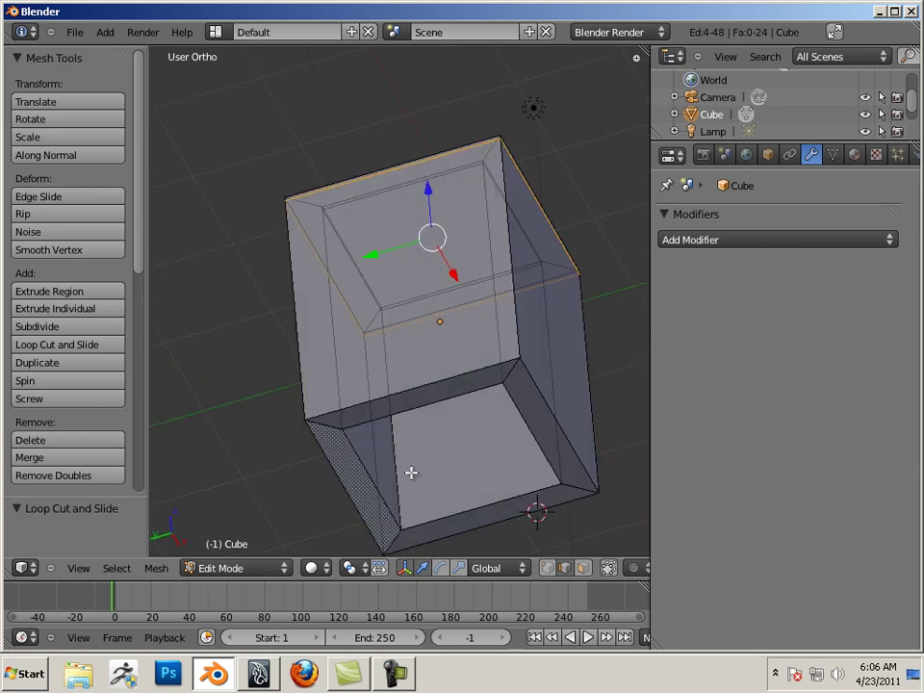
key("ctrl+r")
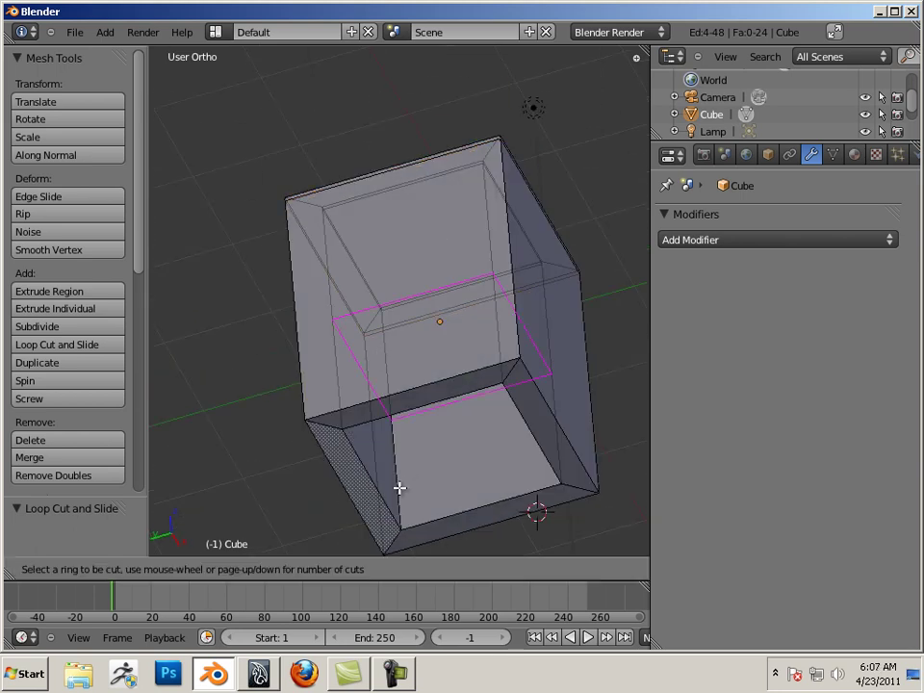
left_click(400, 491)
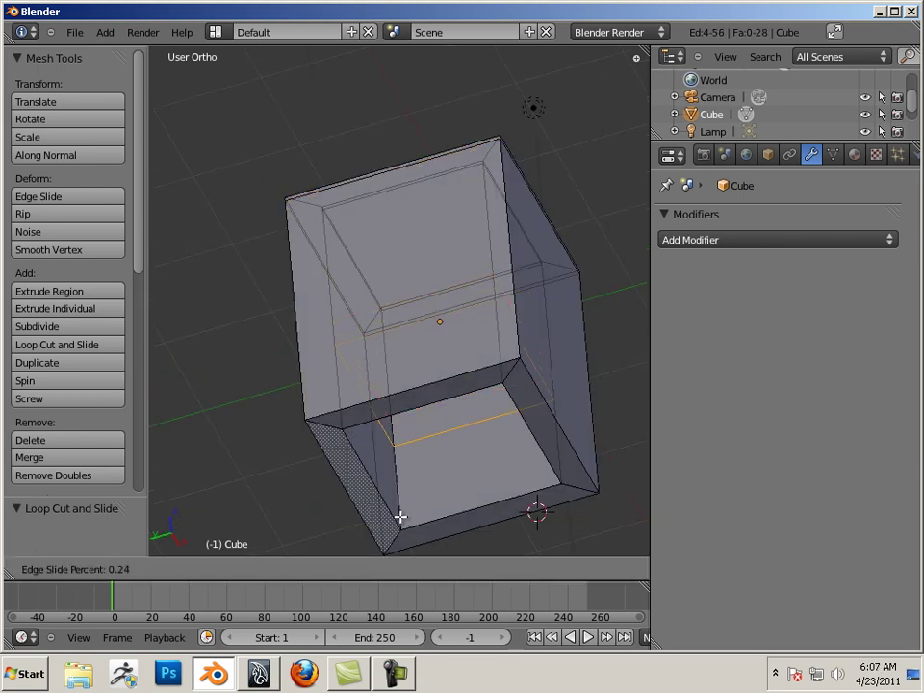
left_click(398, 596)
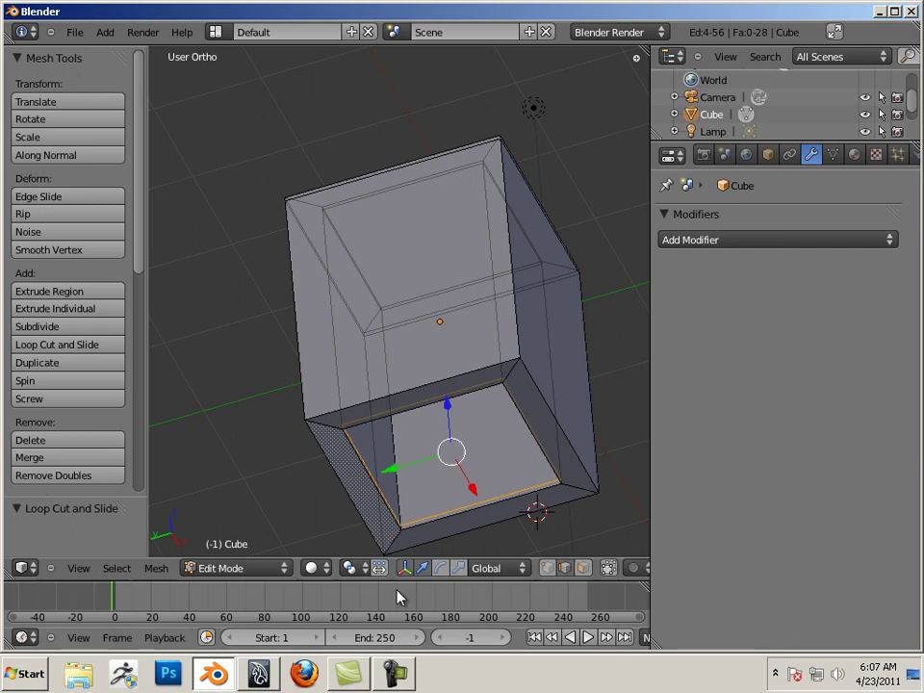
key("ctrl+r")
left_click(514, 332)
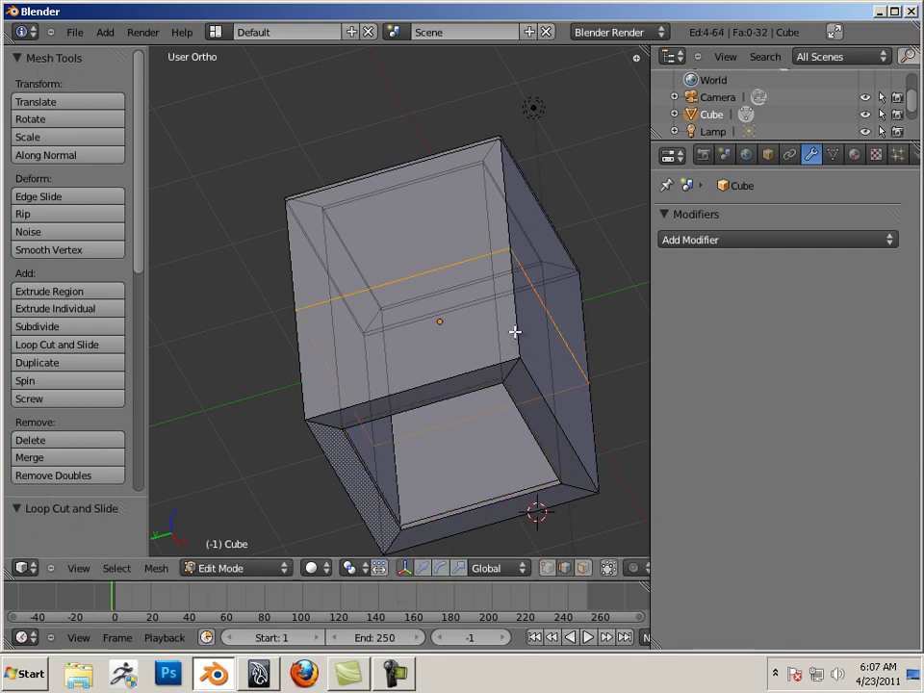
left_click(508, 436)
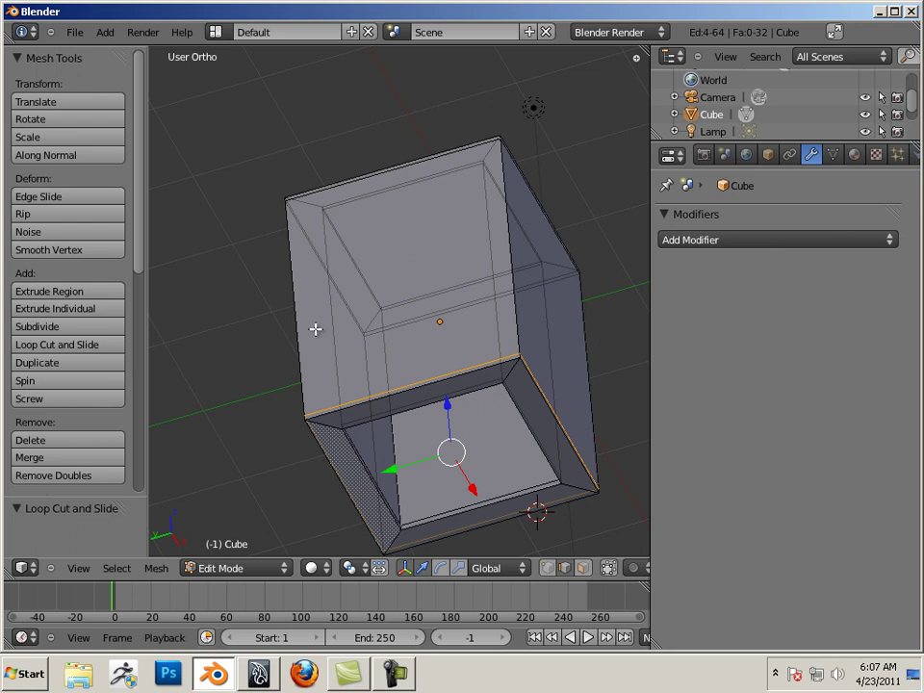
middle_click_drag(281, 319, 486, 536)
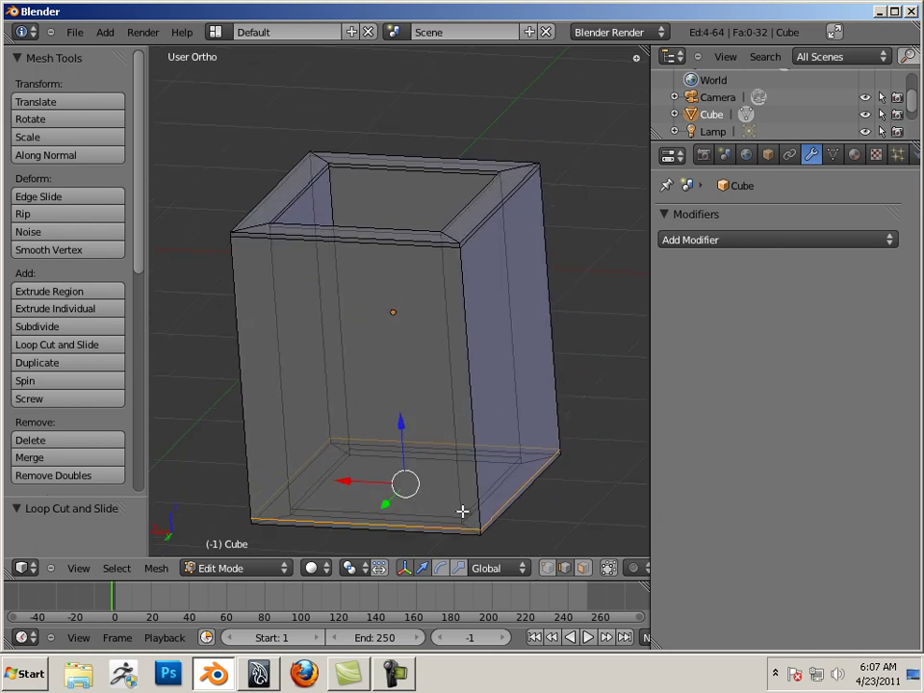
Step: Add a Multiresolution modifier in Object Mode, subdivide to level 3, and apply it
key("Tab")
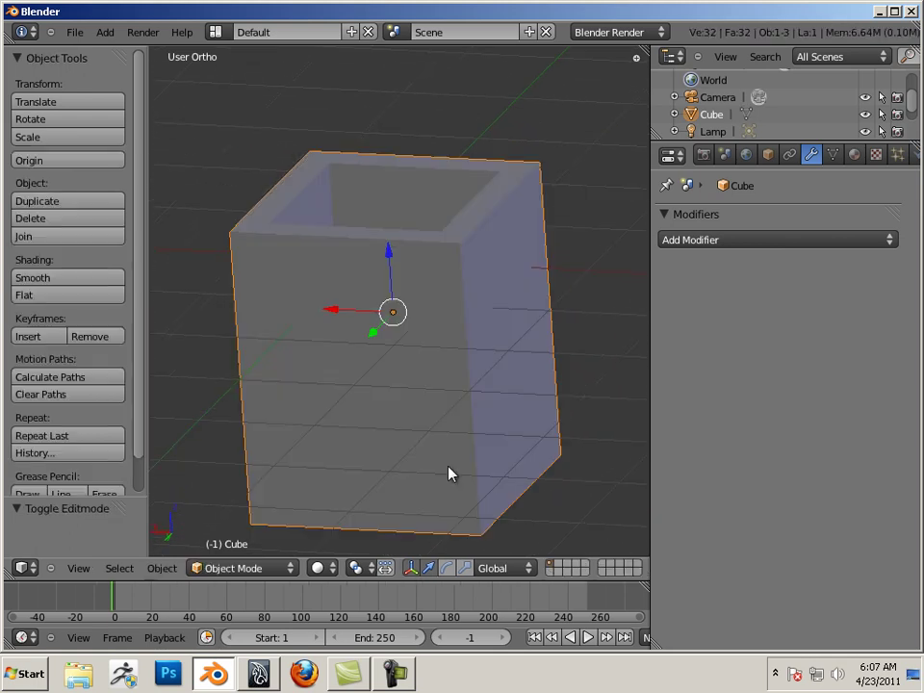
left_click(727, 240)
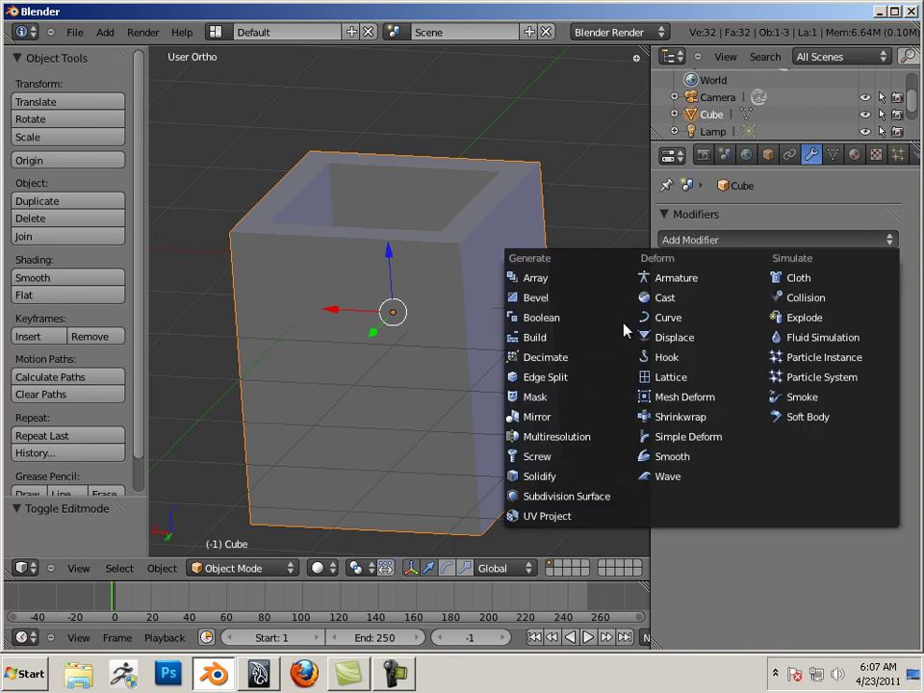
left_click(590, 437)
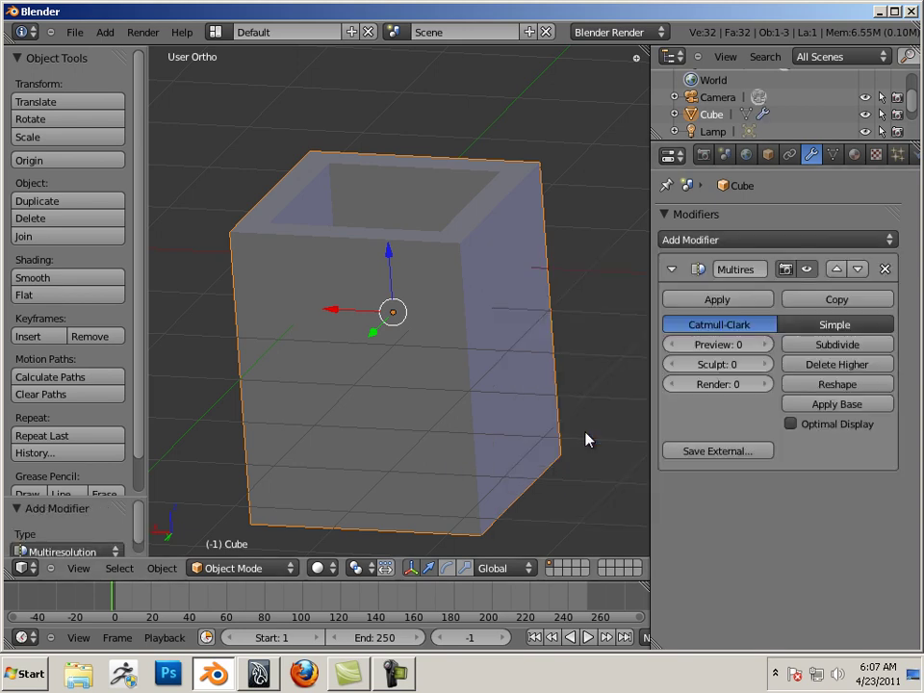
left_click(821, 349)
left_click(820, 351)
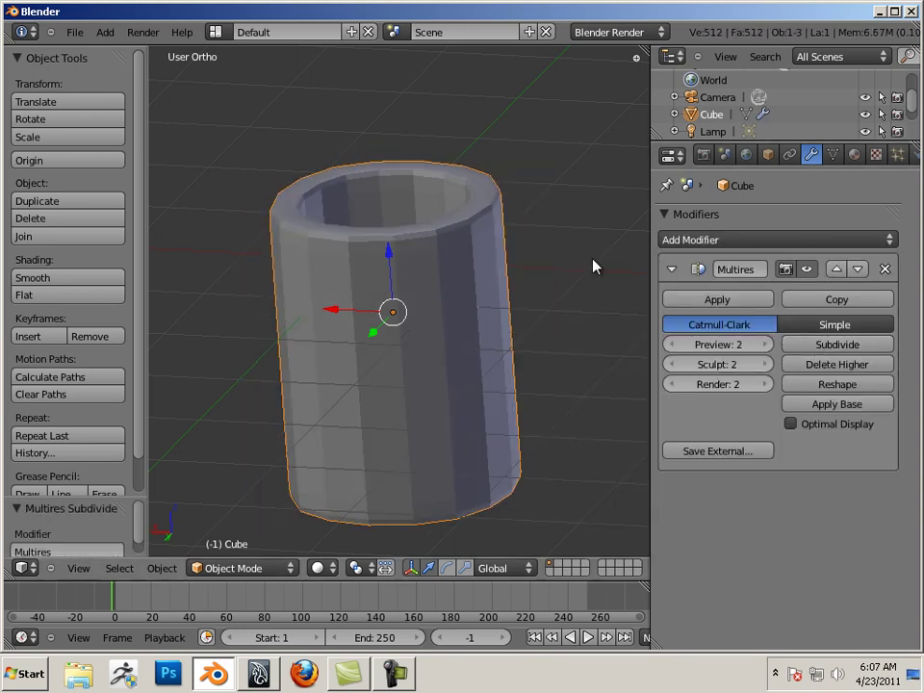
middle_click_drag(584, 249, 420, 240)
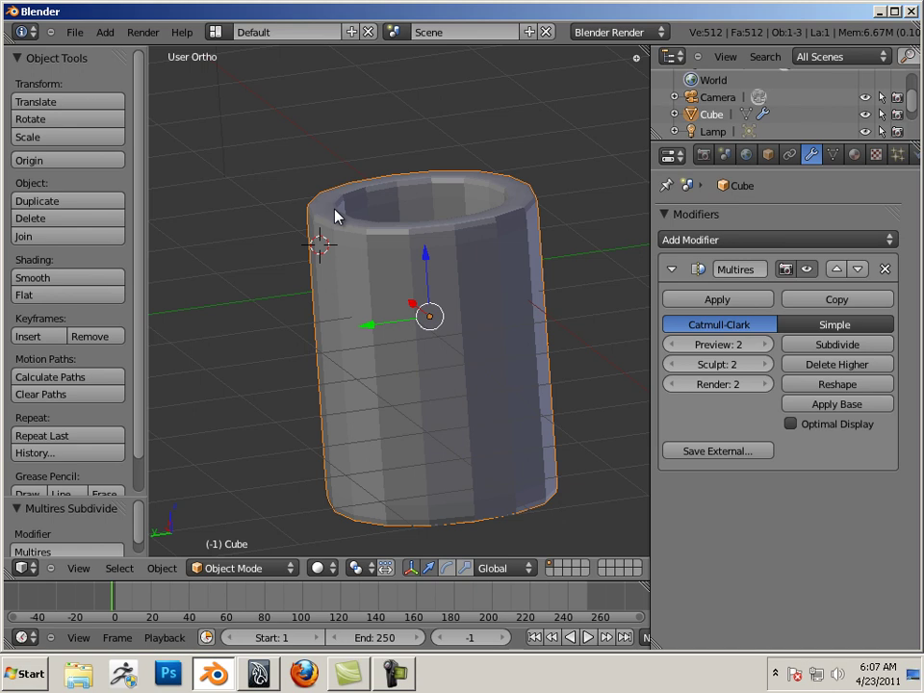
left_click(823, 352)
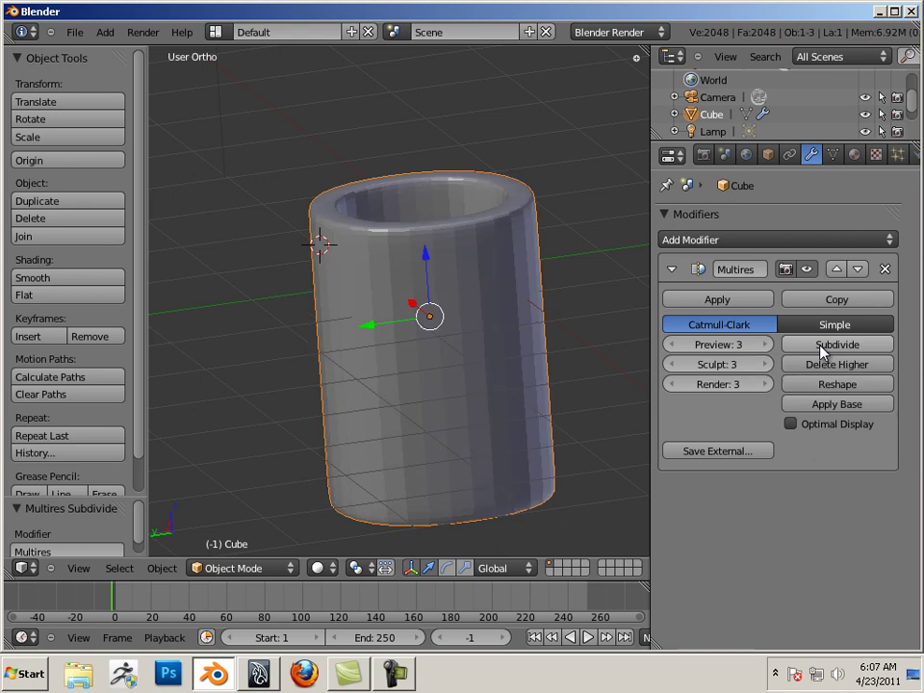
left_click(715, 298)
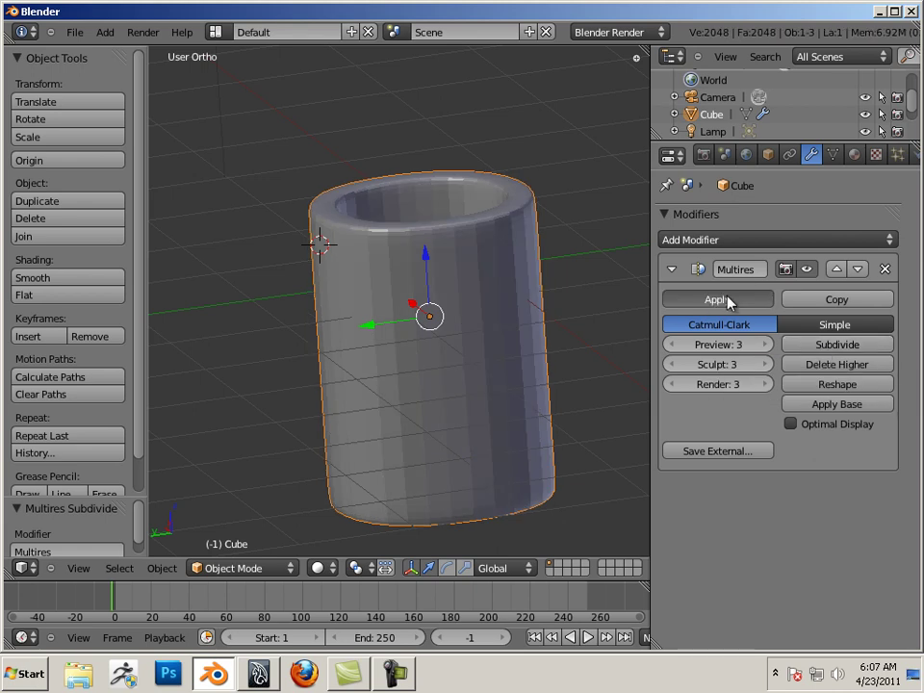
Step: Move the smoothed tube to the left, then raise it along the Z axis
scroll(557, 286, "down", 1)
scroll(558, 292, "down", 5)
key("g")
left_click(310, 332)
scroll(332, 340, "up", 2)
middle_click_drag(332, 341, 394, 301)
scroll(393, 300, "up", 3)
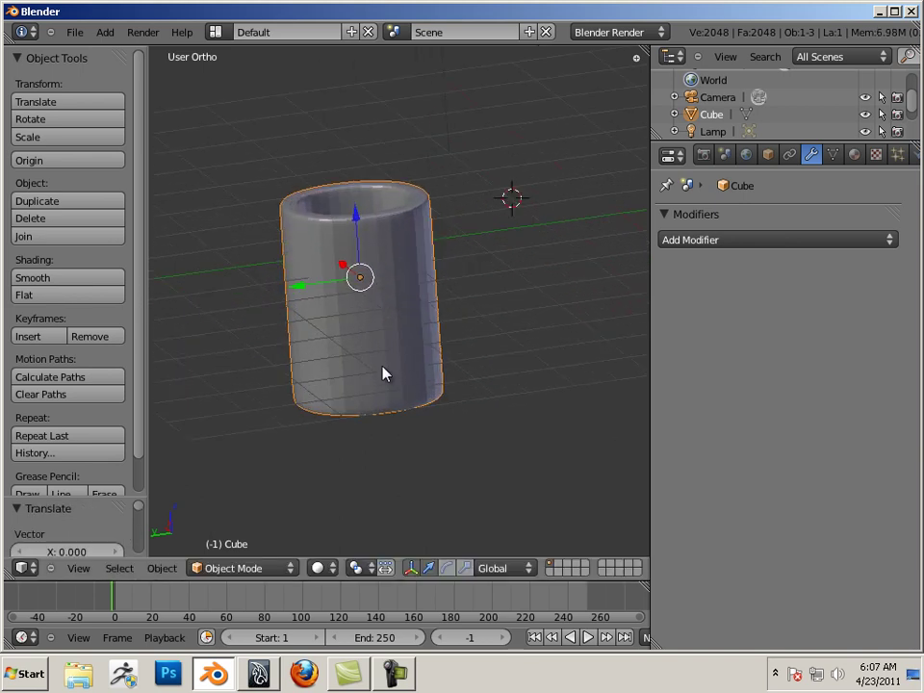
mouse_move(387, 367)
middle_mouse_down()
mouse_move(471, 356)
mouse_move(374, 363)
mouse_move(388, 363)
middle_mouse_up()
scroll(477, 330, "down", 2)
key("g")
key("z")
left_click(269, 232)
middle_click_drag(453, 293, 431, 318, "shift")
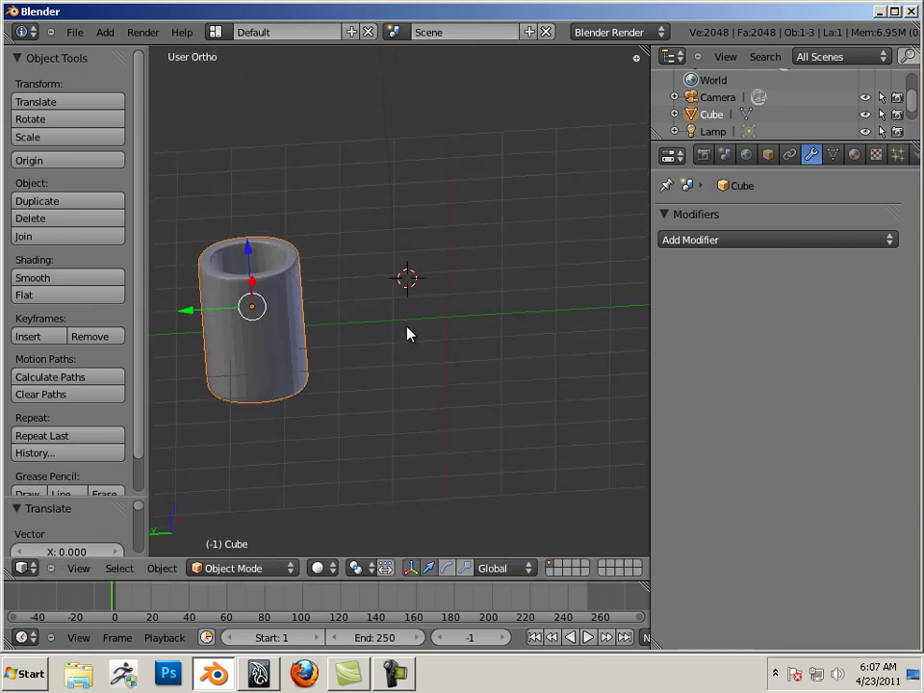
Step: Add a new cube from Add > Mesh and move it into position
left_click(104, 32)
mouse_move(111, 53)
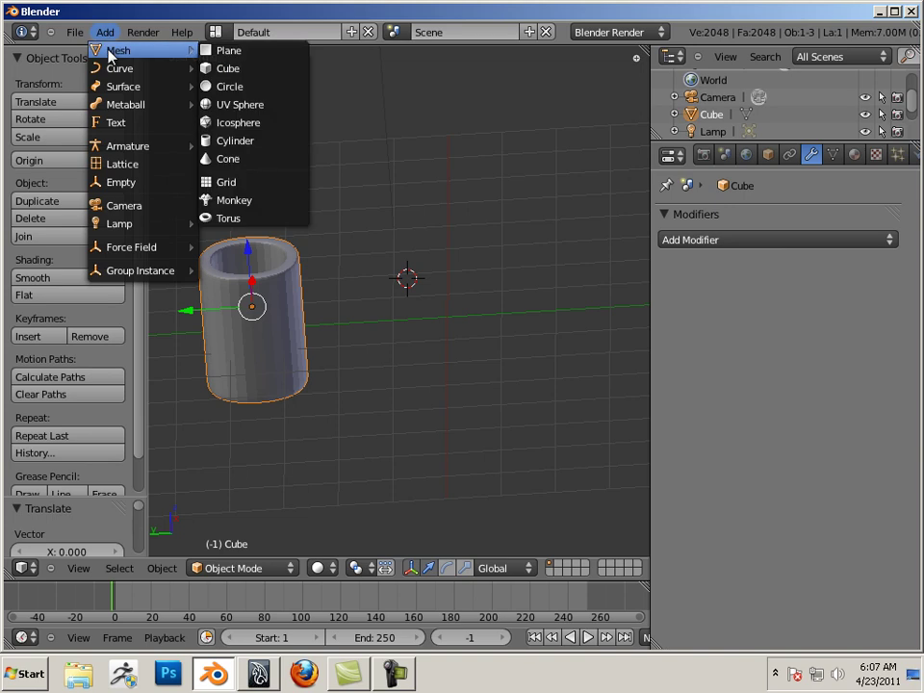
left_click(241, 69)
left_click_drag(343, 285, 429, 290)
middle_click_drag(495, 334, 520, 308)
left_click_drag(520, 306, 433, 324)
scroll(390, 354, "up", 3)
middle_click_drag(390, 354, 421, 348)
key("g")
left_click(442, 338)
middle_click_drag(239, 318, 328, 290)
middle_click_drag(419, 300, 233, 258, "shift")
Step: Add a cone from Add > Mesh and place it to the right of the cube
left_click(104, 31)
mouse_move(117, 52)
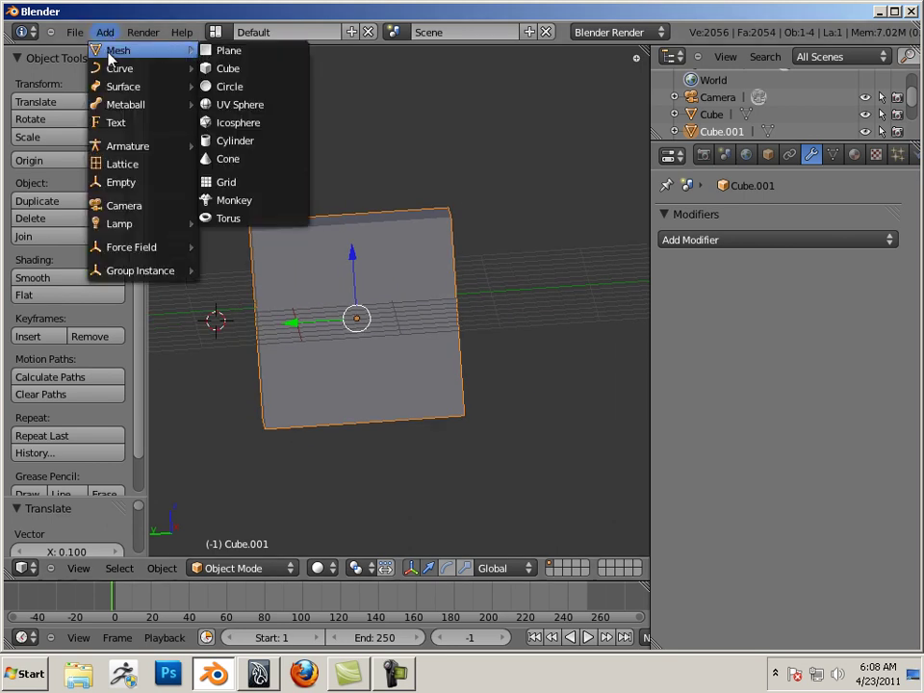
left_click(262, 159)
key("g")
left_click(570, 351)
middle_click_drag(553, 332, 457, 320)
key("Tab")
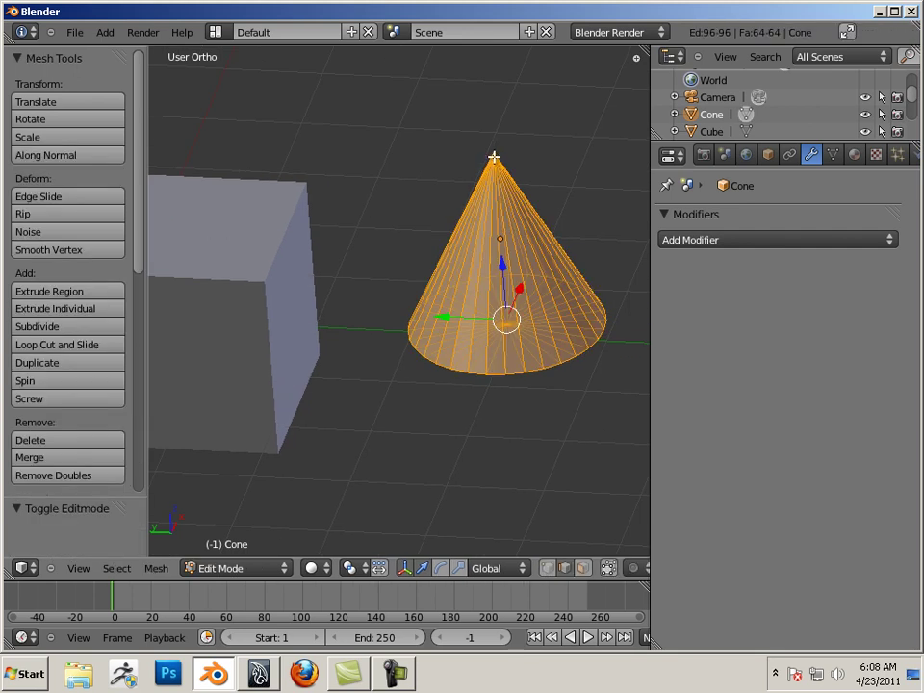
key("Tab")
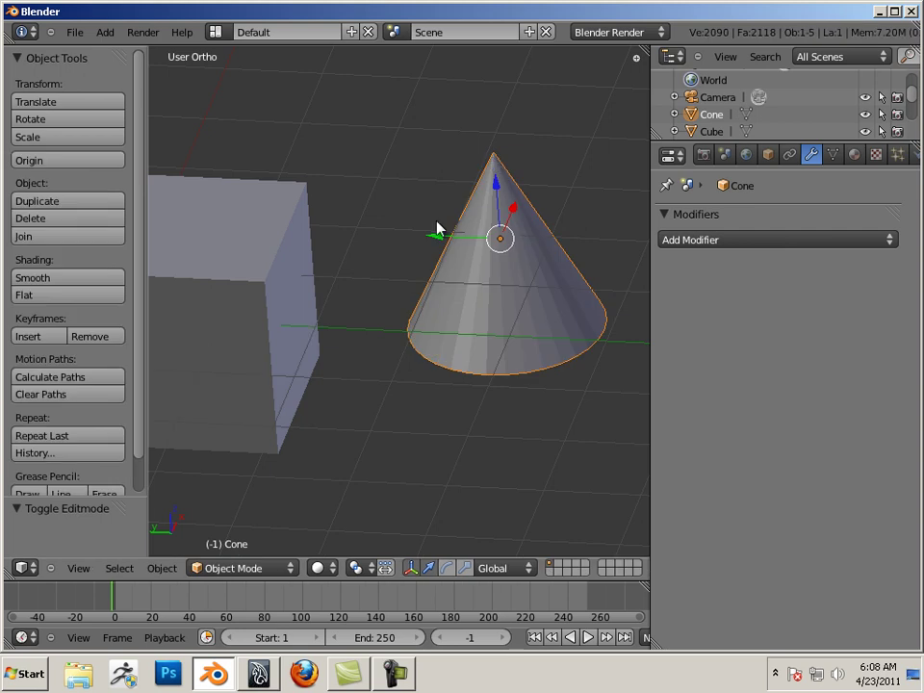
middle_click_drag(402, 247, 413, 221)
Step: Select the second cube and, in vertex-select Edit Mode, select its four top vertices
right_click(399, 239)
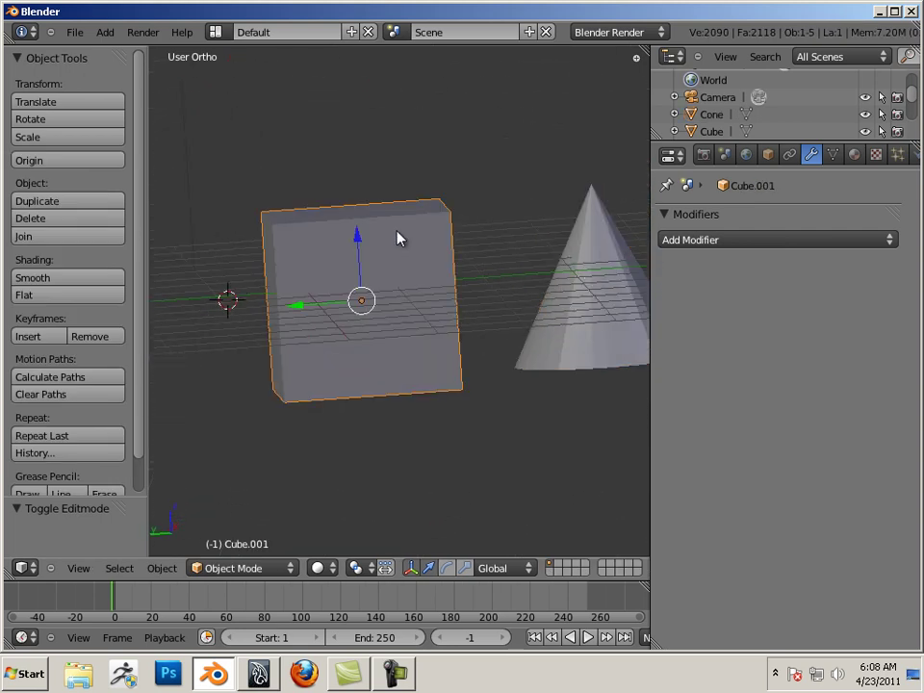
key("Tab")
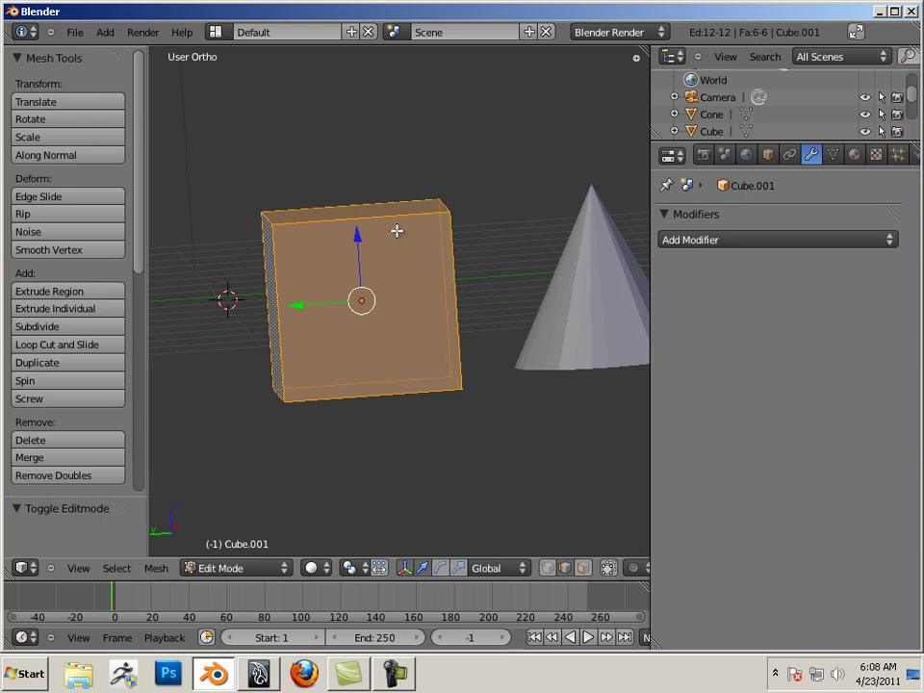
left_click(546, 570)
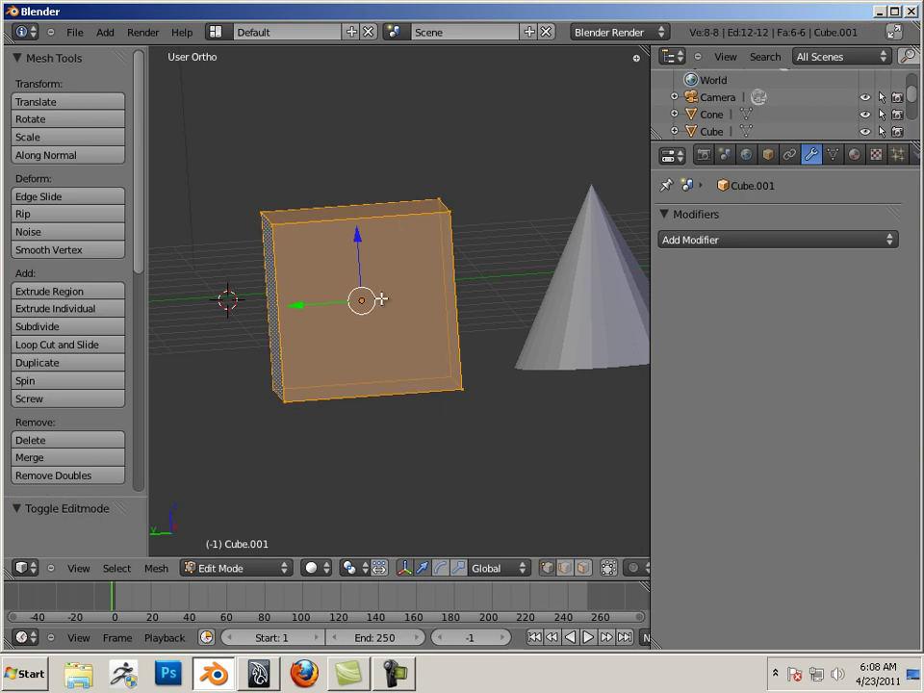
right_click(445, 185)
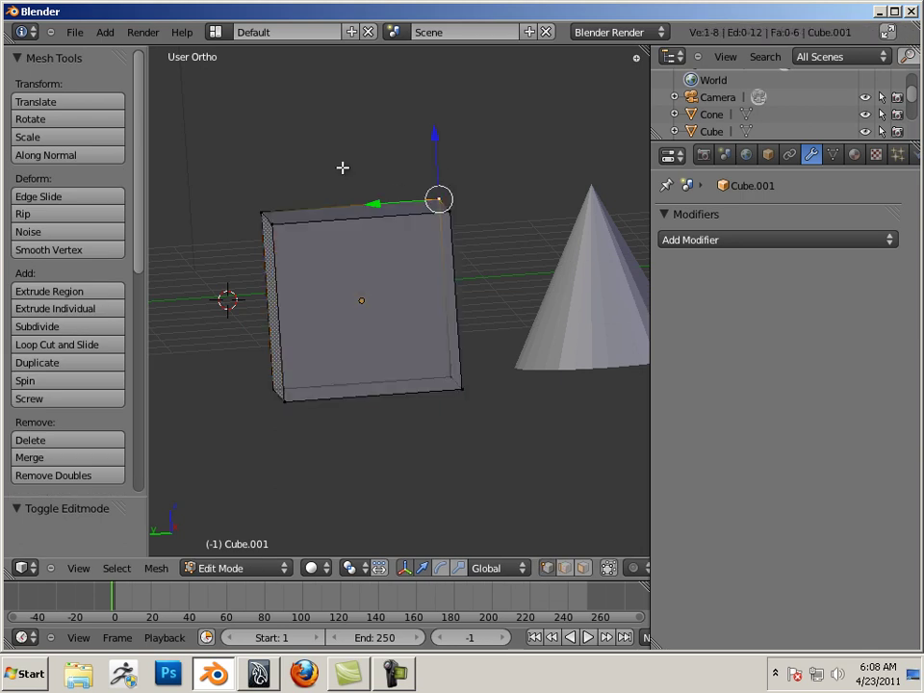
mouse_move(335, 156)
left_mouse_down("ctrl")
mouse_move(243, 274)
mouse_move(451, 146)
mouse_move(390, 161)
left_mouse_up("ctrl")
Step: Scale the top face down to about 0.361, tapering the cube into a pyramid
key("ctrl+alt+s")
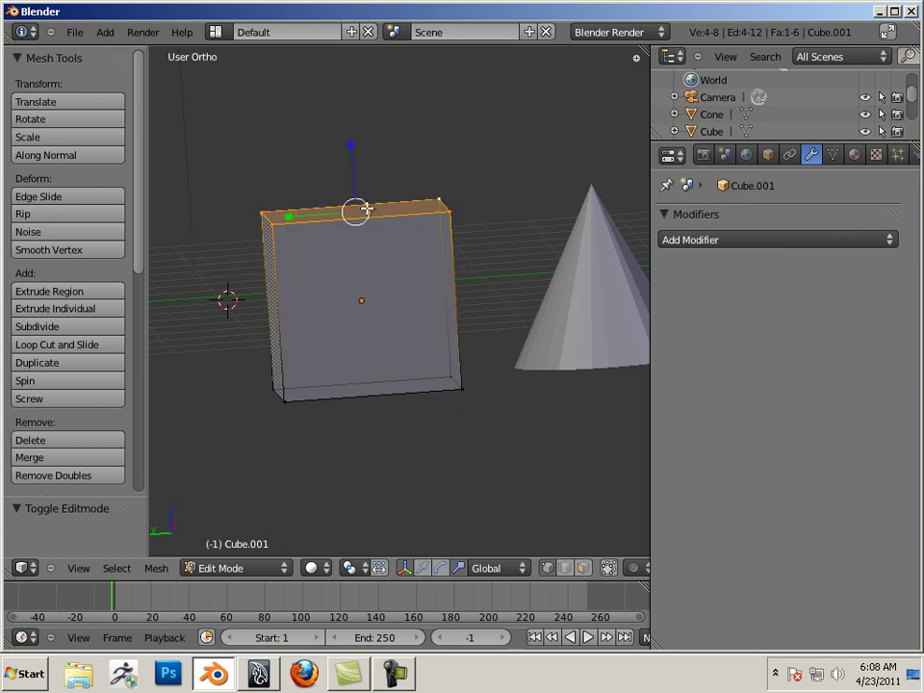
mouse_move(366, 209)
left_mouse_down()
mouse_move(350, 206)
mouse_move(362, 206)
left_mouse_up()
middle_click_drag(449, 190, 406, 293)
left_click_drag(355, 262, 352, 271)
middle_click_drag(403, 258, 422, 263)
left_click_drag(348, 262, 343, 260)
middle_click_drag(403, 251, 406, 87)
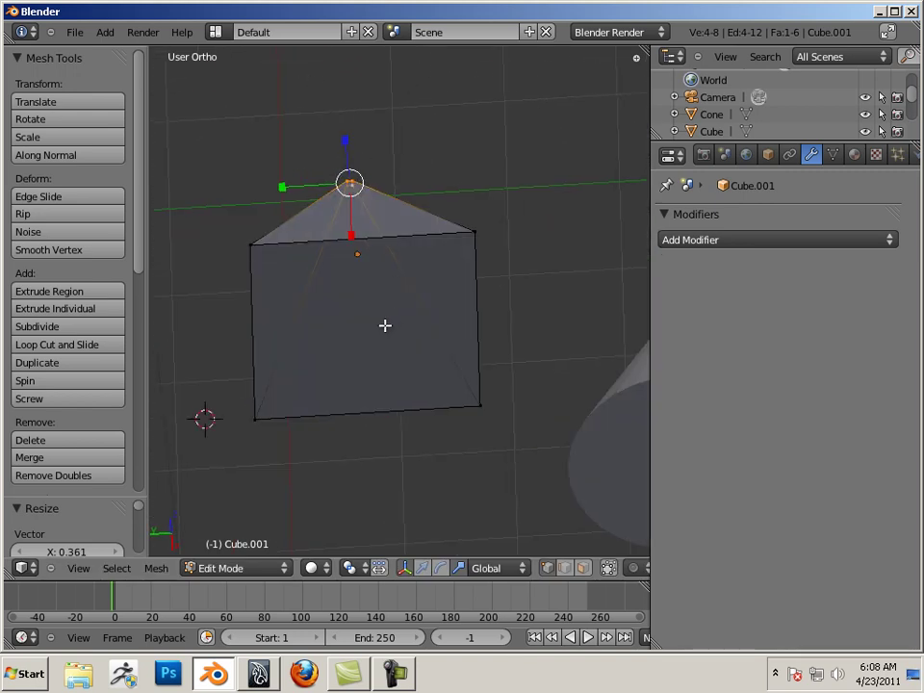
Step: Extrude the pyramid's base face in place and scale it inward to 0.900
left_click(541, 569)
left_click(583, 568)
right_click(361, 331)
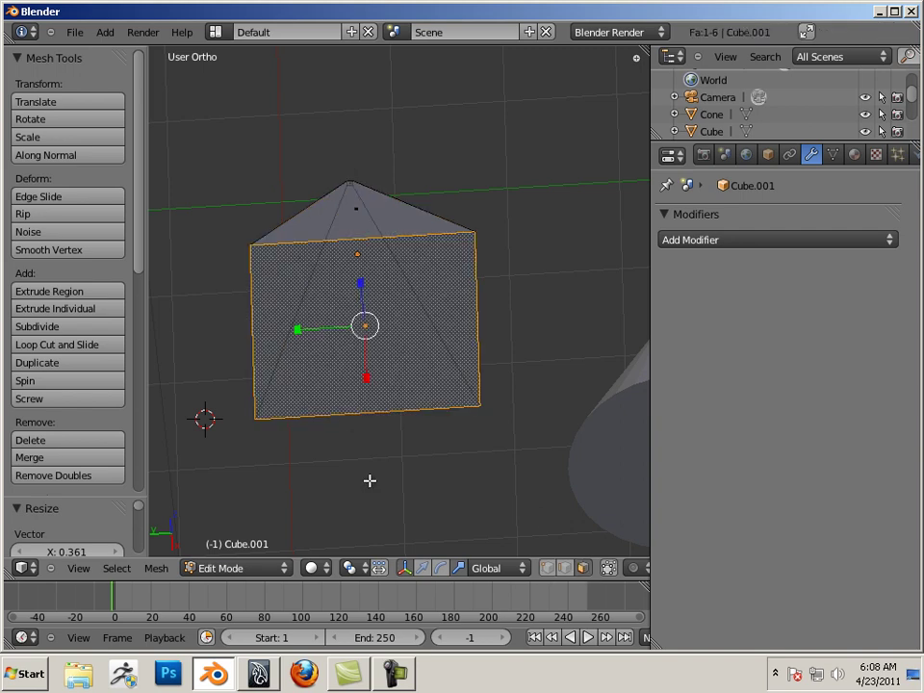
left_click(56, 309)
right_click(159, 321)
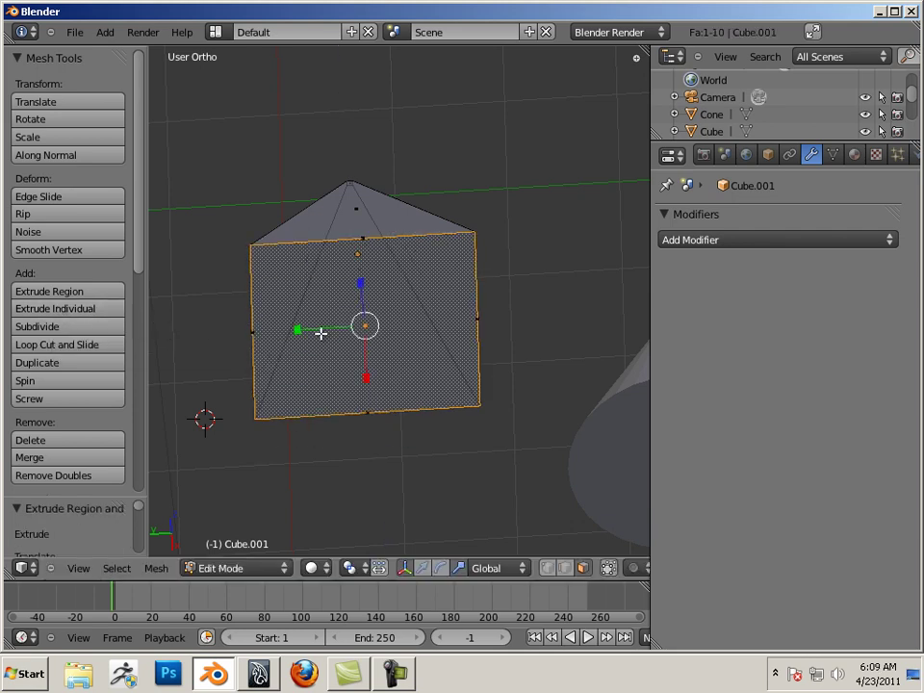
key("s")
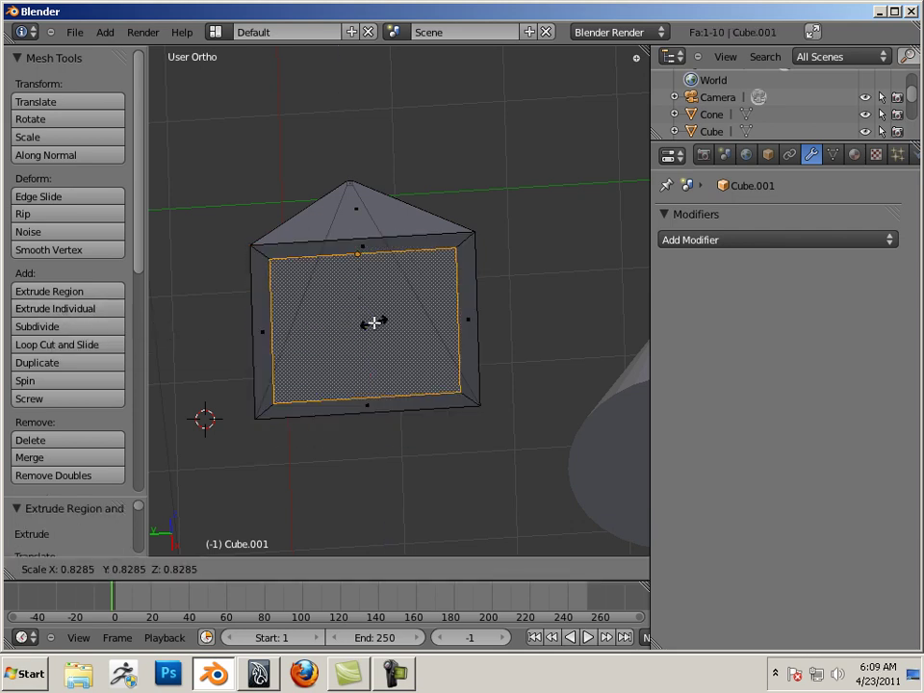
left_click(404, 314)
middle_click_drag(515, 260, 429, 428)
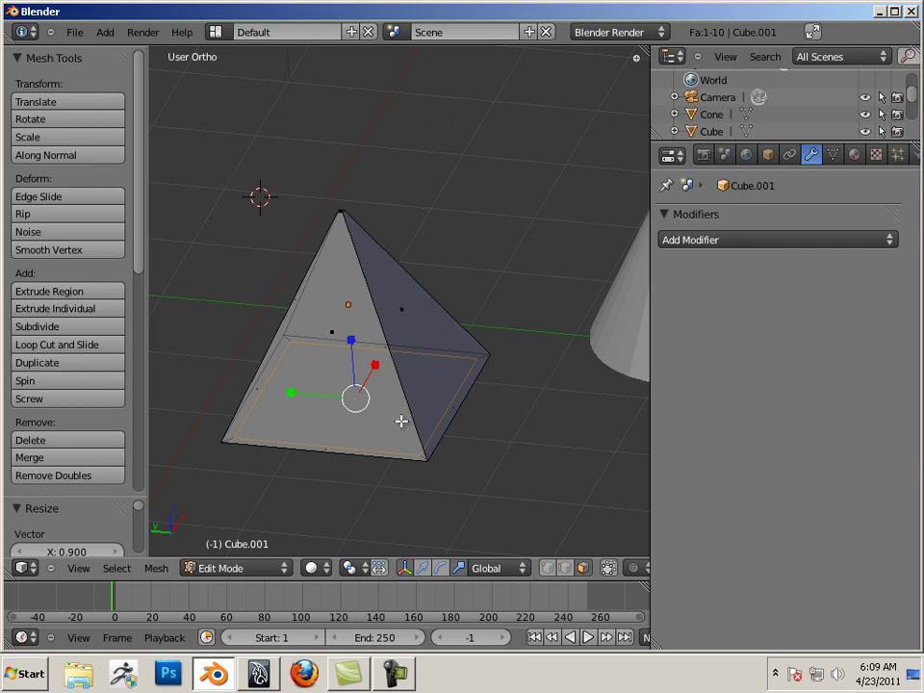
Step: Add two loop cuts on the pyramid, sliding one up toward the apex
left_click(83, 345)
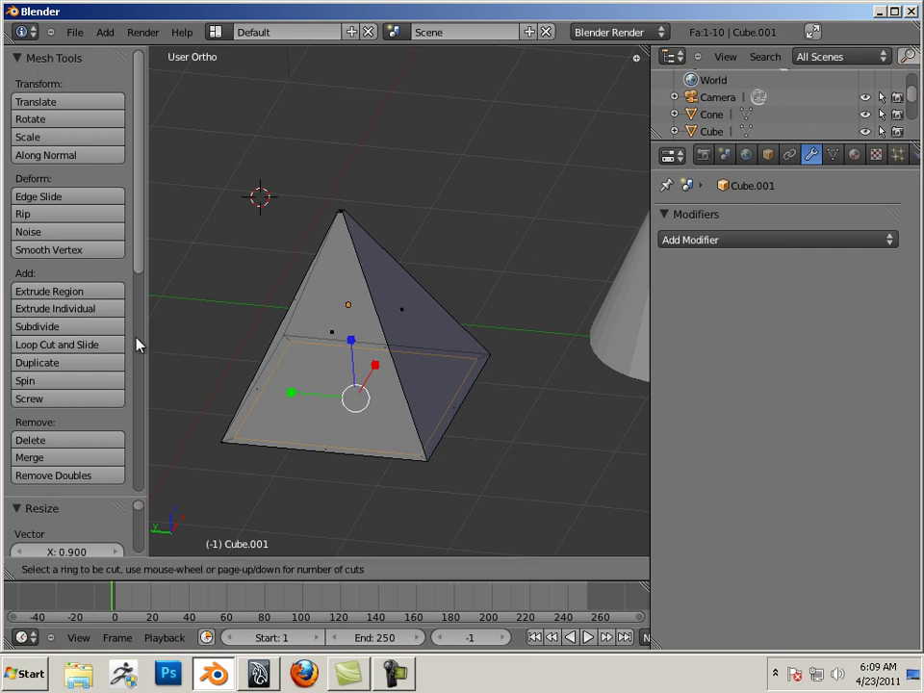
left_click(353, 252)
left_click(352, 249)
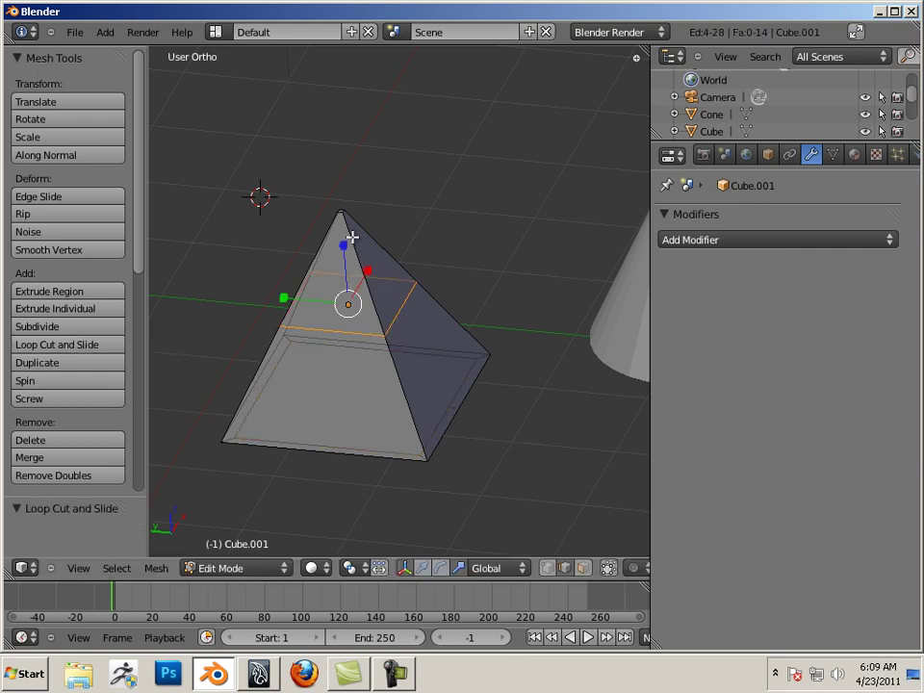
key("ctrl+Tab")
right_click(384, 337)
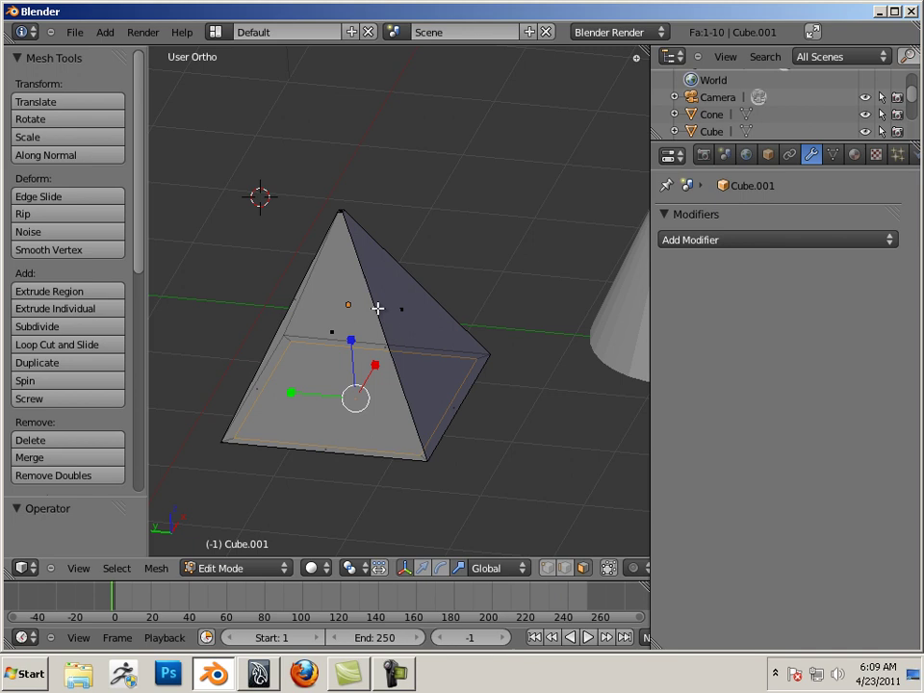
left_click(72, 345)
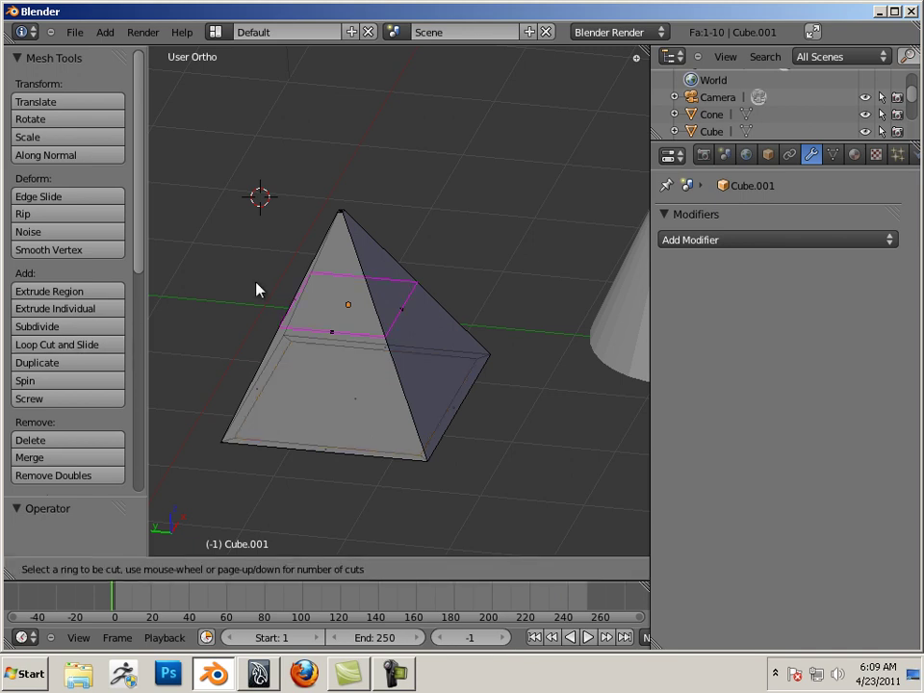
left_click(352, 252)
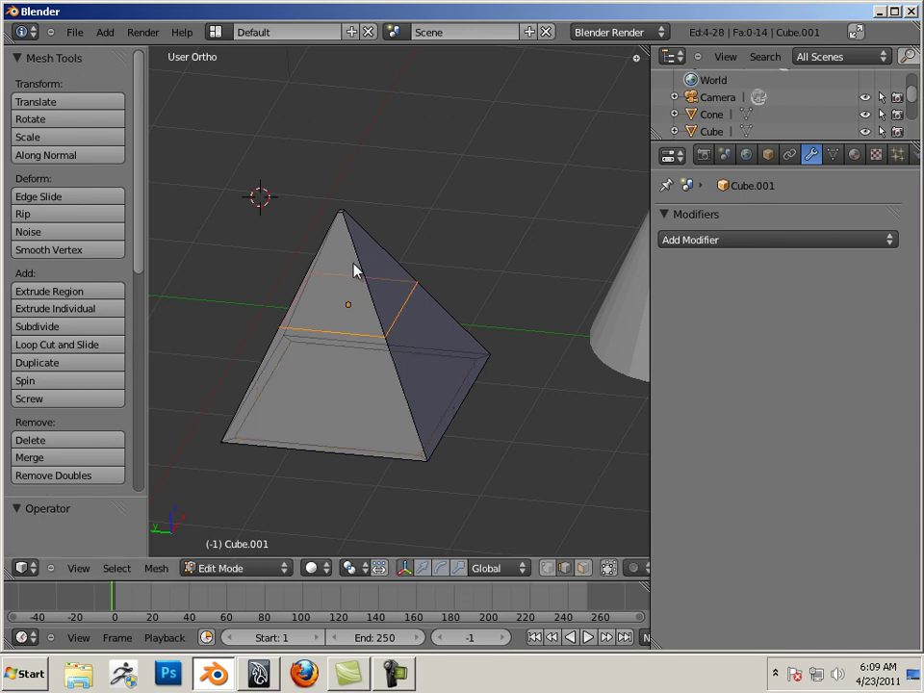
left_click(328, 188)
Step: Cut a raised horizontal loop and another loop slid down close to the base
right_click(409, 411)
right_click(432, 262)
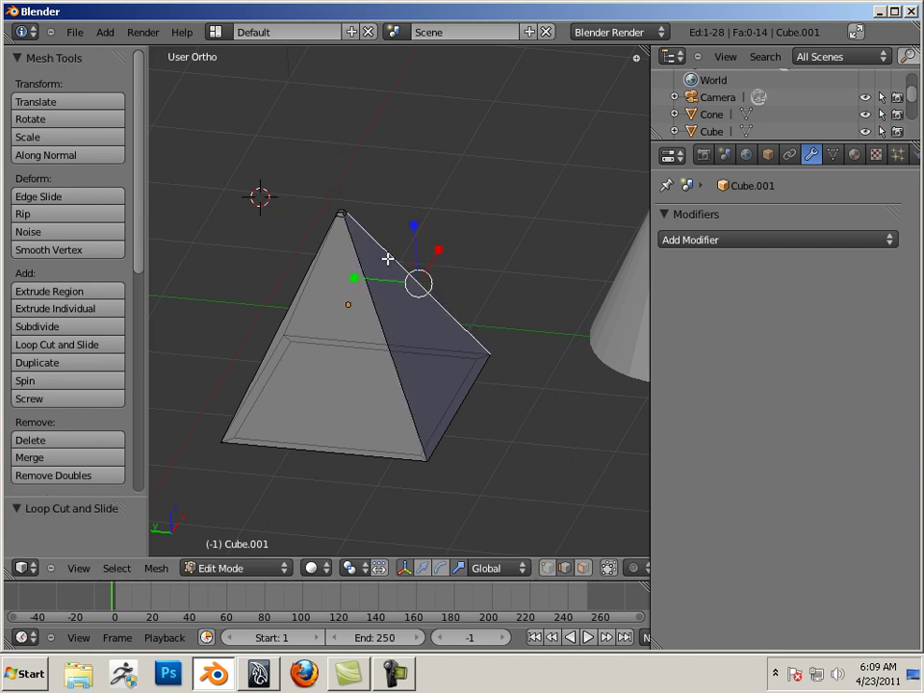
left_click(74, 349)
left_click(389, 335)
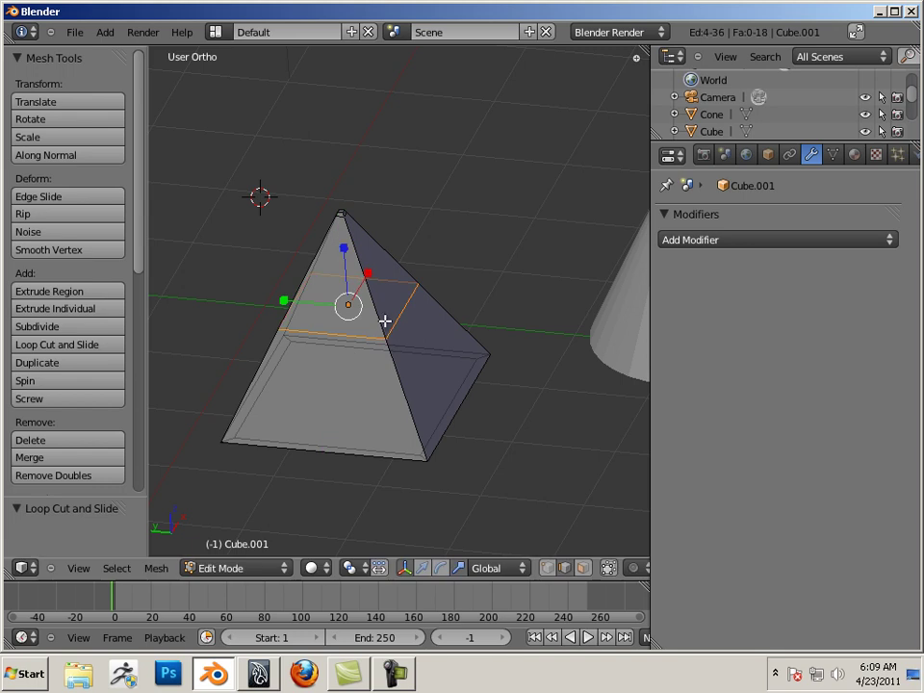
mouse_move(346, 256)
left_mouse_down()
mouse_move(350, 293)
mouse_move(334, 196)
mouse_move(340, 252)
left_mouse_up()
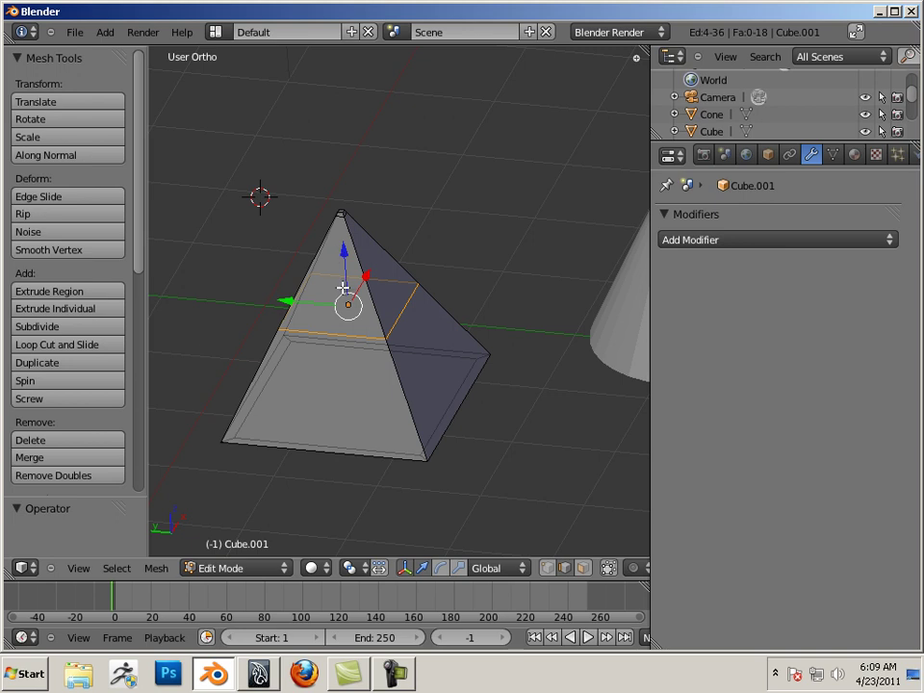
left_click(57, 345)
left_click(384, 405)
left_click(409, 436)
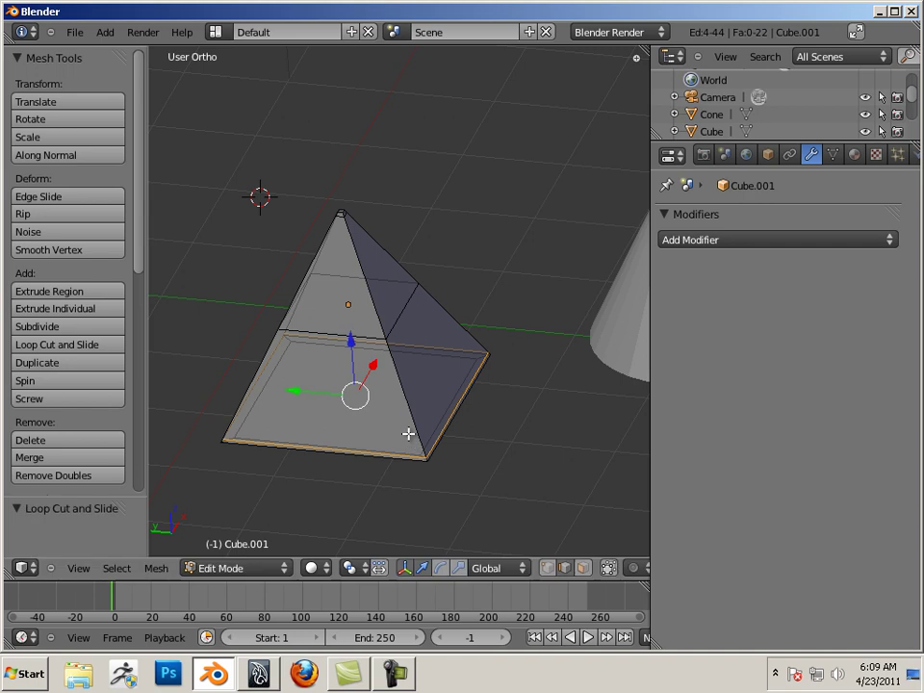
Step: Dissolve the unwanted mid-height edge loop and return to Object Mode
middle_click_drag(489, 468, 442, 421)
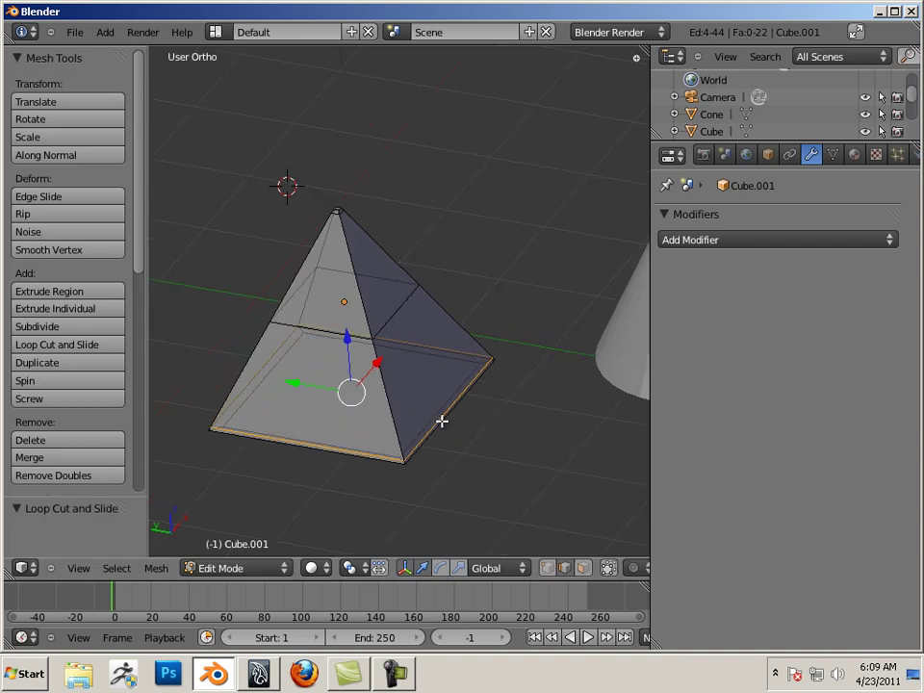
right_click(388, 317, "alt+shift")
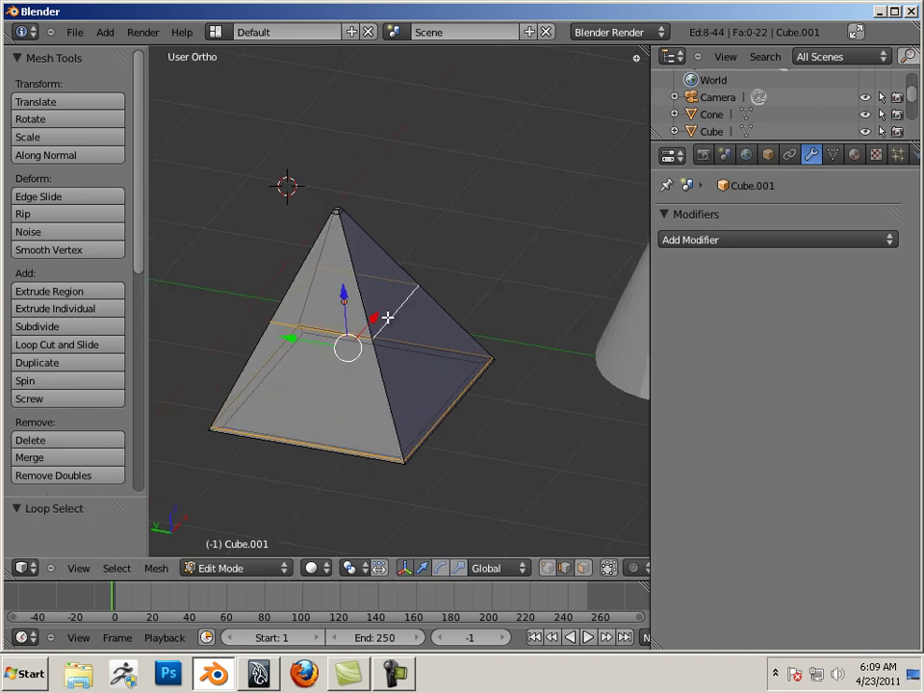
right_click(511, 341)
right_click(392, 320)
key("a")
right_click(389, 317, "alt")
key("x")
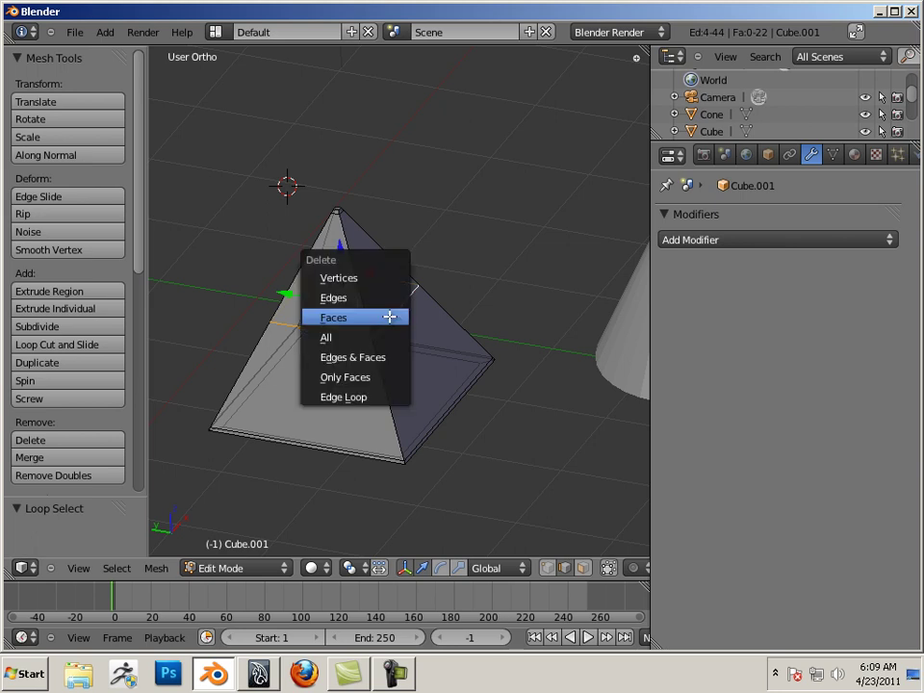
left_click(387, 393)
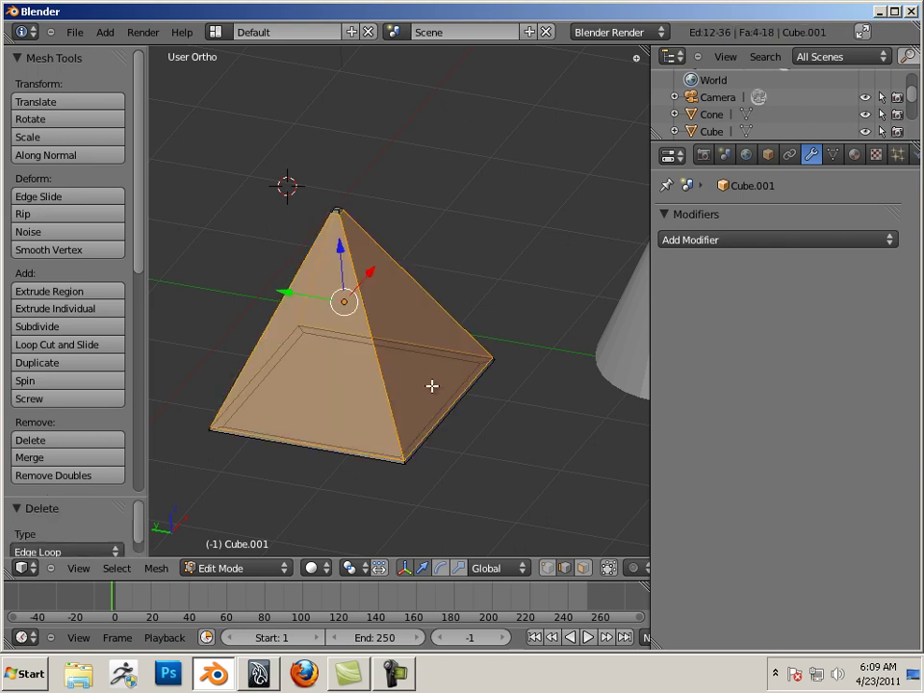
key("a")
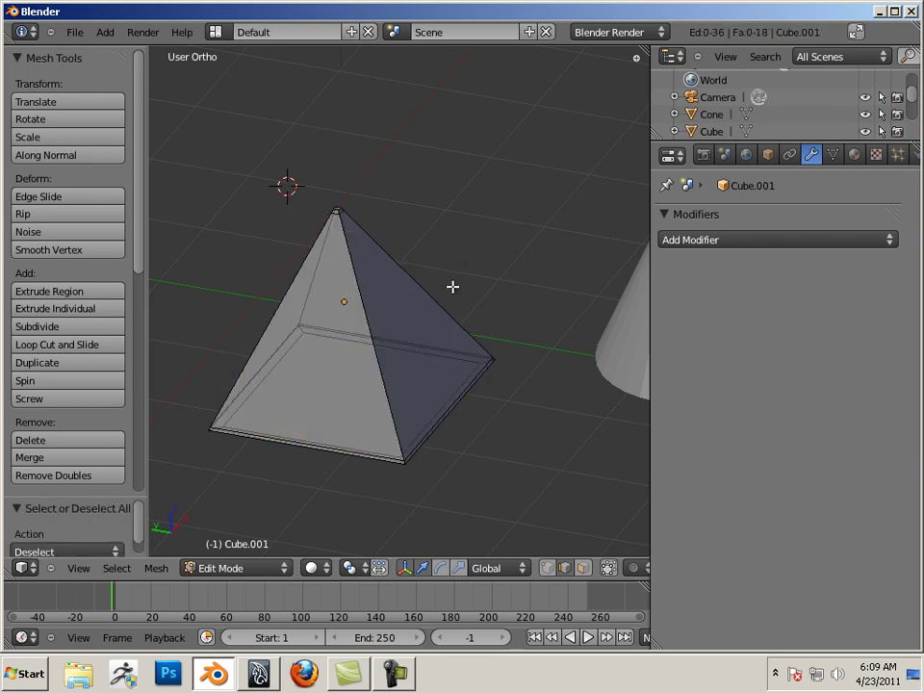
key("Tab")
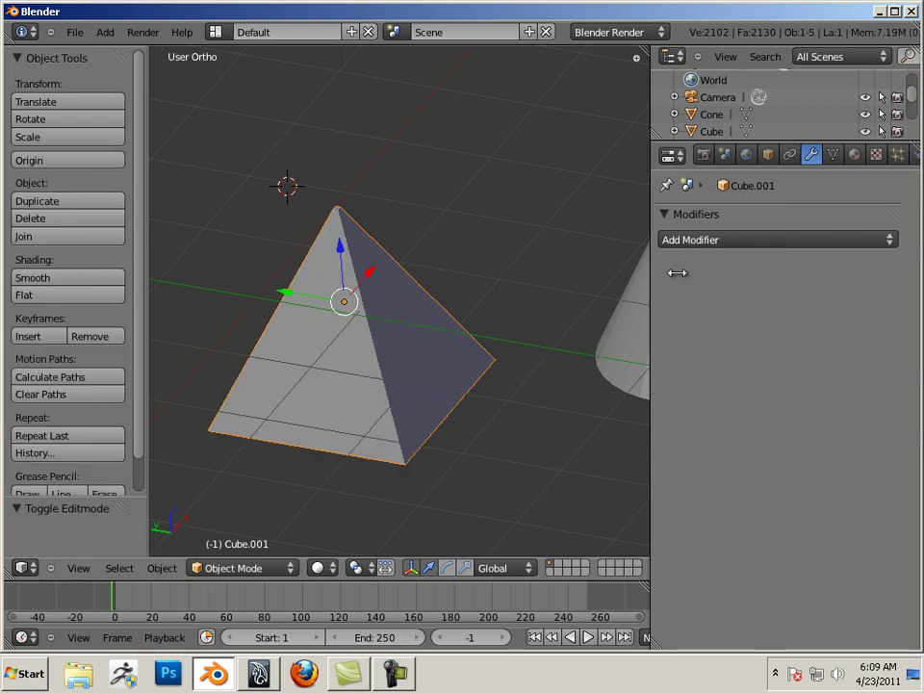
Step: Add a Multiresolution modifier to the pyramid and subdivide it to level 3
left_click(718, 242)
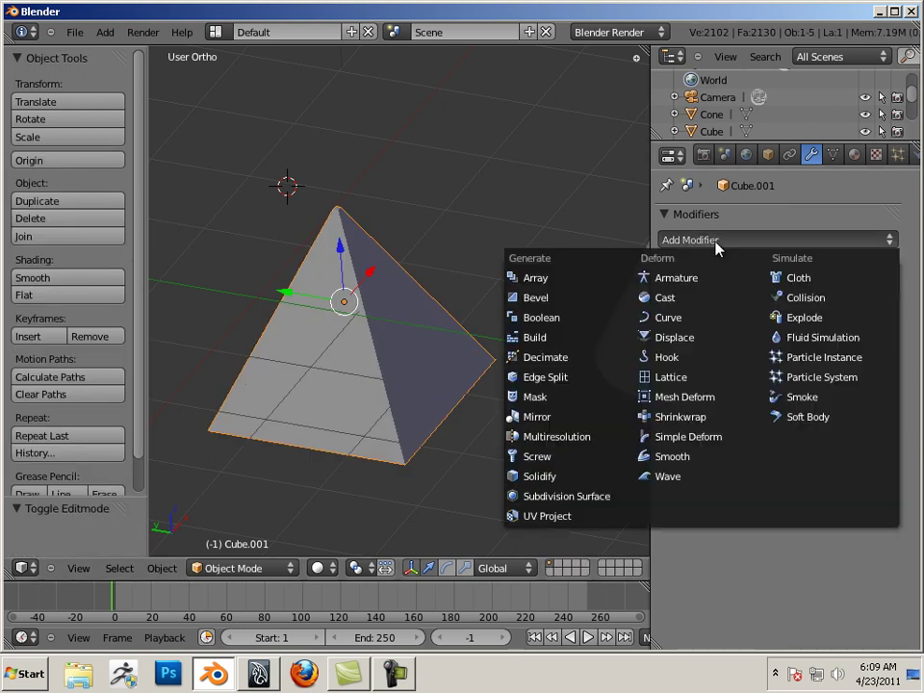
left_click(535, 438)
left_click(826, 349)
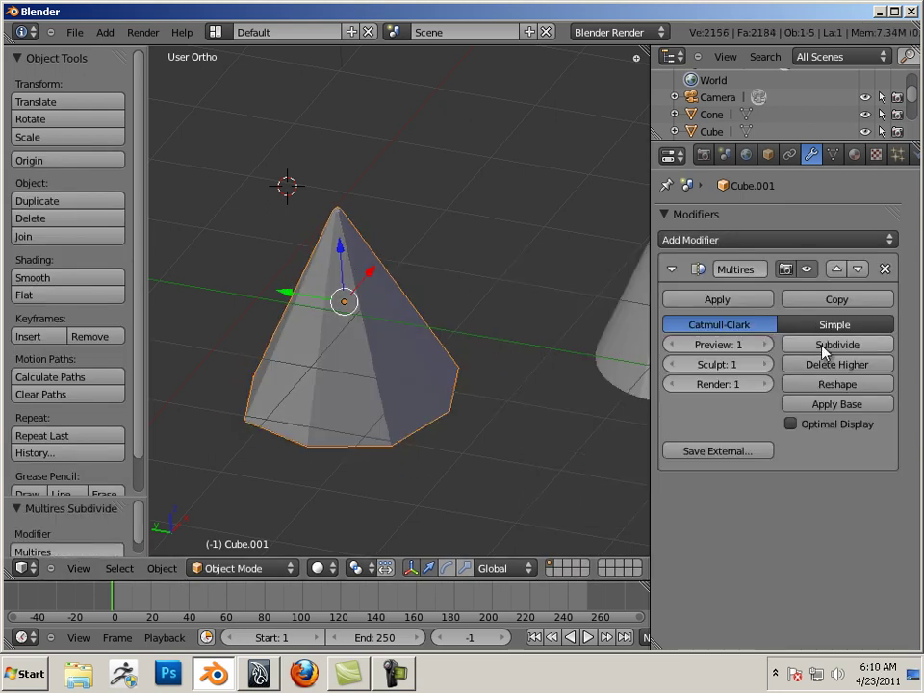
left_click(824, 350)
left_click(824, 349)
Step: Orbit and zoom out to view the smoothed cone beside the cylinder
middle_click_drag(563, 345, 526, 355)
scroll(487, 352, "down", 3)
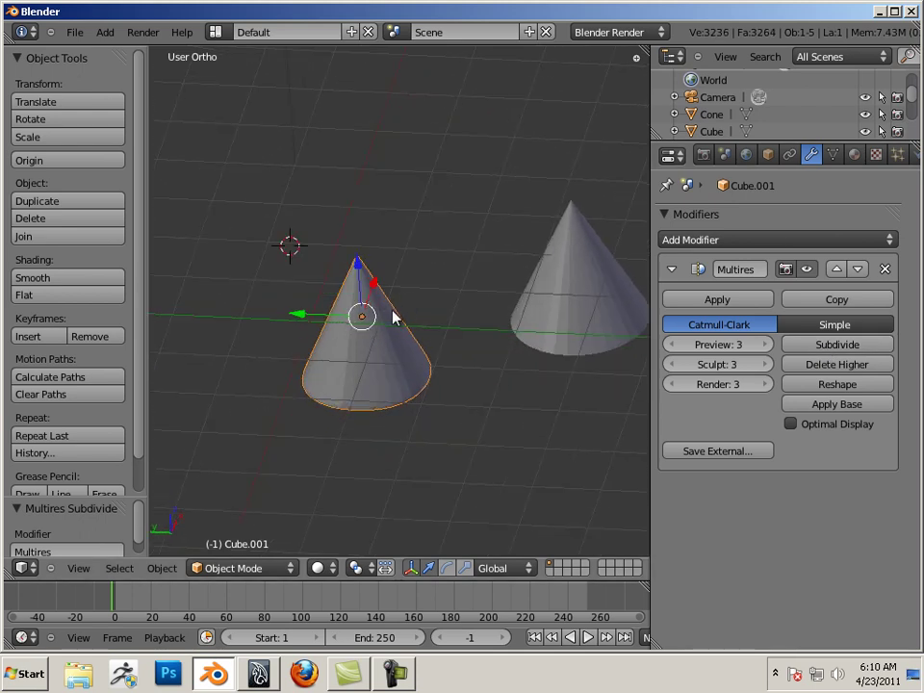
scroll(416, 319, "up", 3)
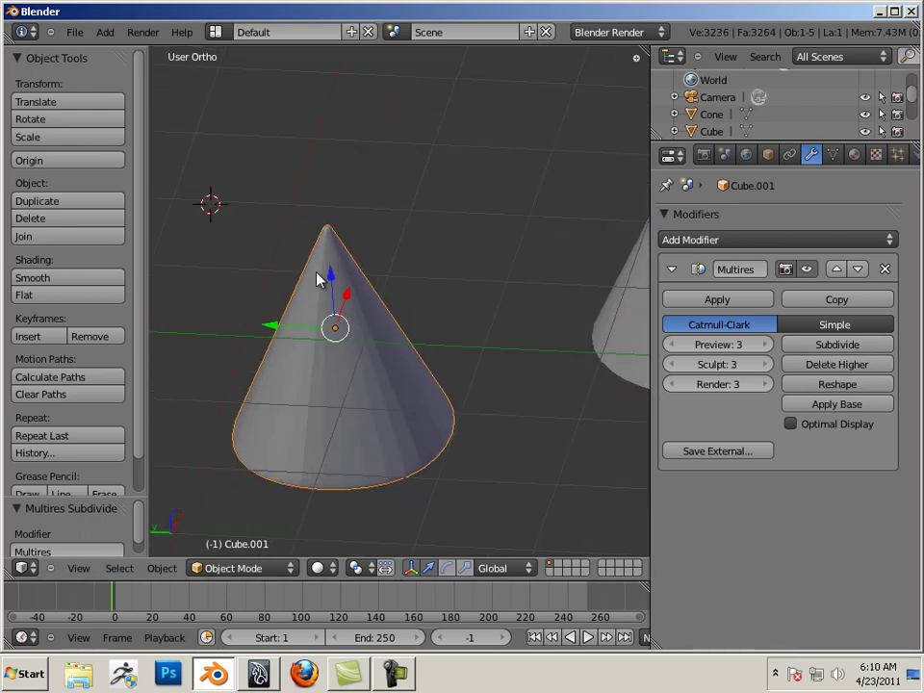
scroll(468, 332, "down", 3)
scroll(403, 322, "down", 3)
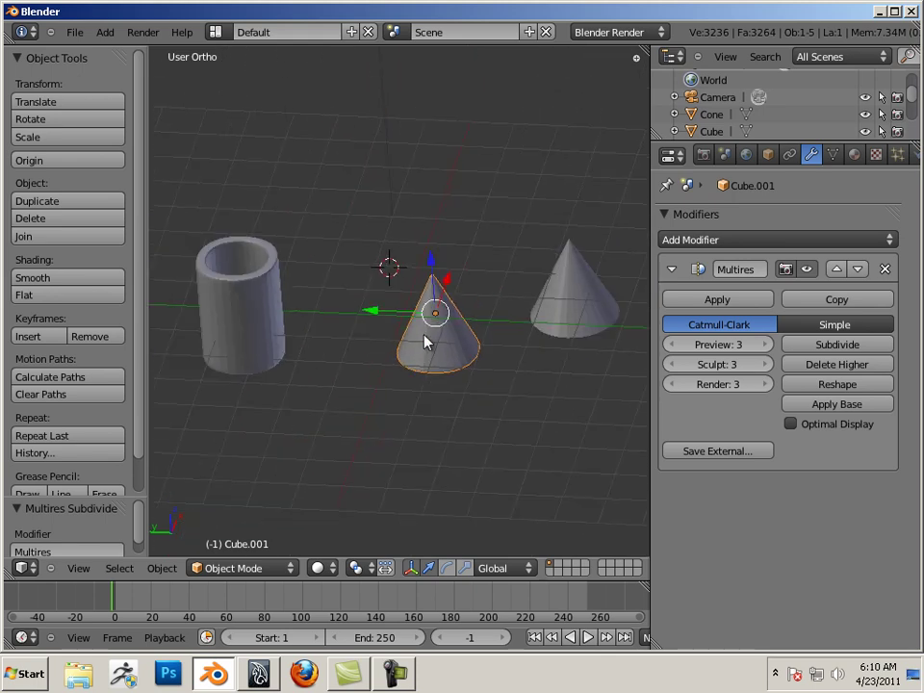
mouse_move(351, 462)
left_mouse_down("ctrl")
mouse_move(331, 407)
mouse_move(318, 404)
left_mouse_up("ctrl")
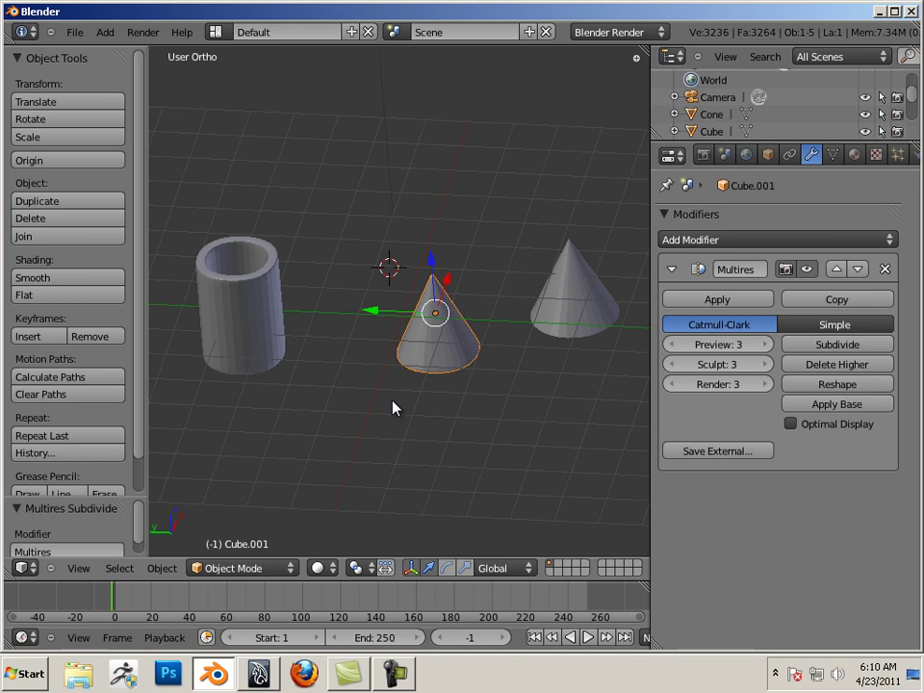